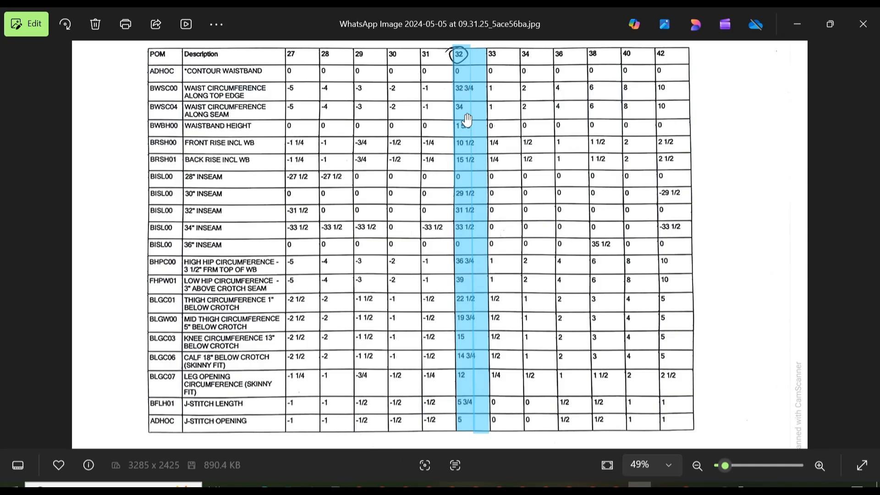
# Switch from the measurement chart to Modaris and save the denim pant model, continuing past the detected anomalies
pyautogui.click(798, 28)
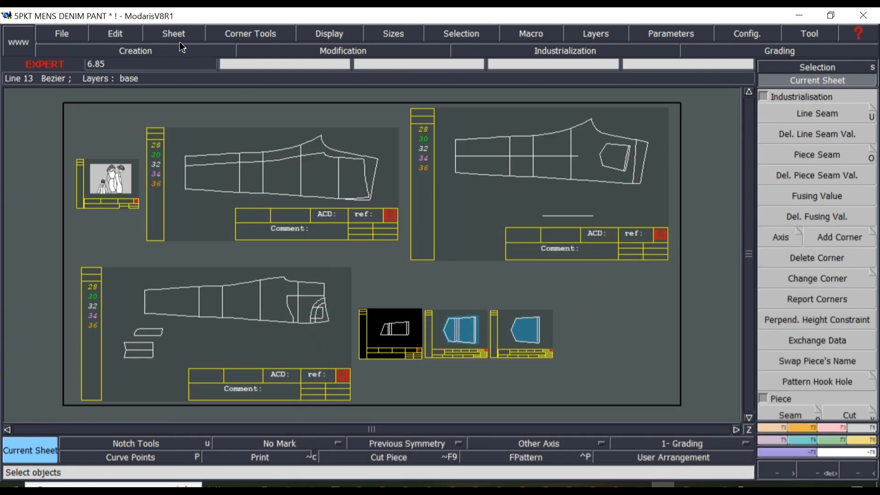
pyautogui.click(50, 34)
pyautogui.click(64, 92)
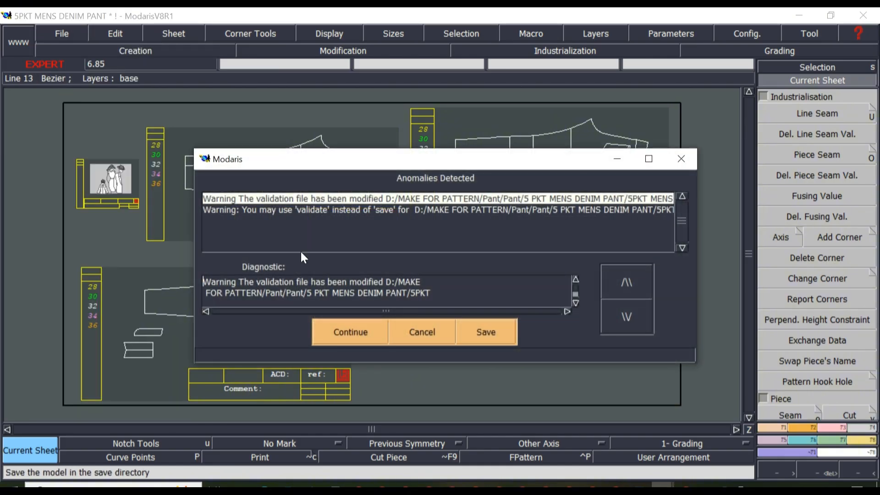
pyautogui.click(351, 332)
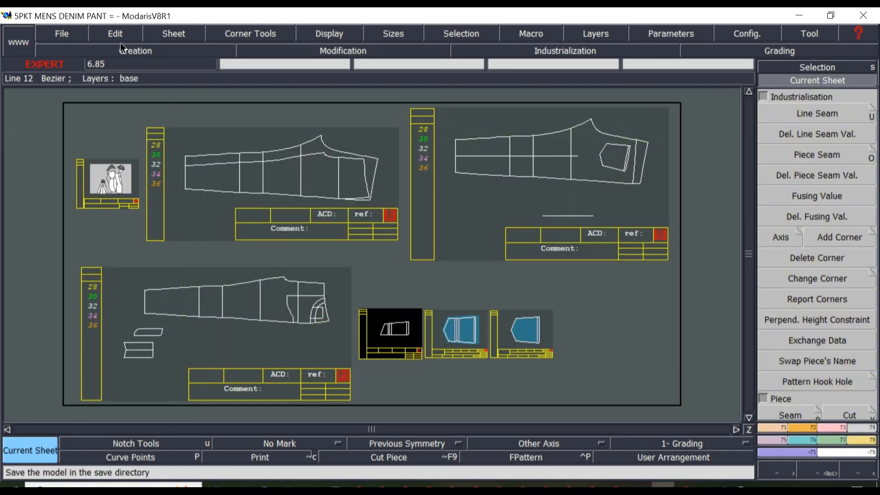
# Create a new blank sheet in the model and recentre the display on it
pyautogui.click(175, 35)
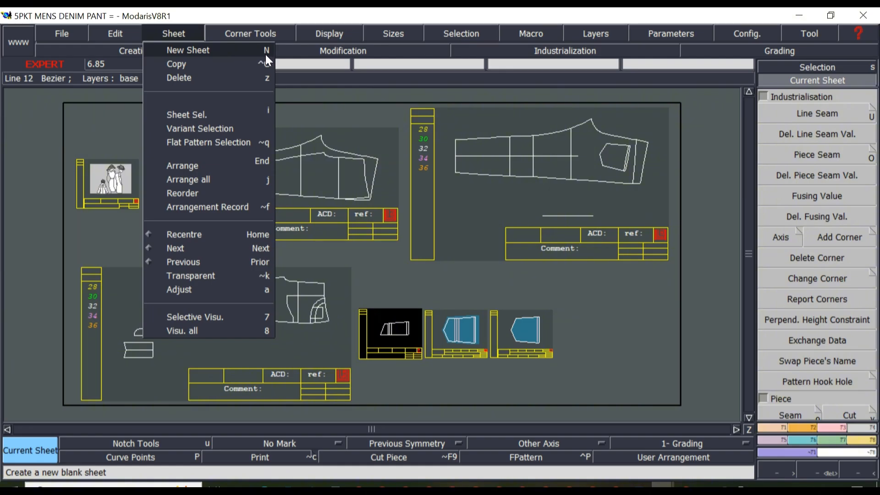
pyautogui.click(200, 50)
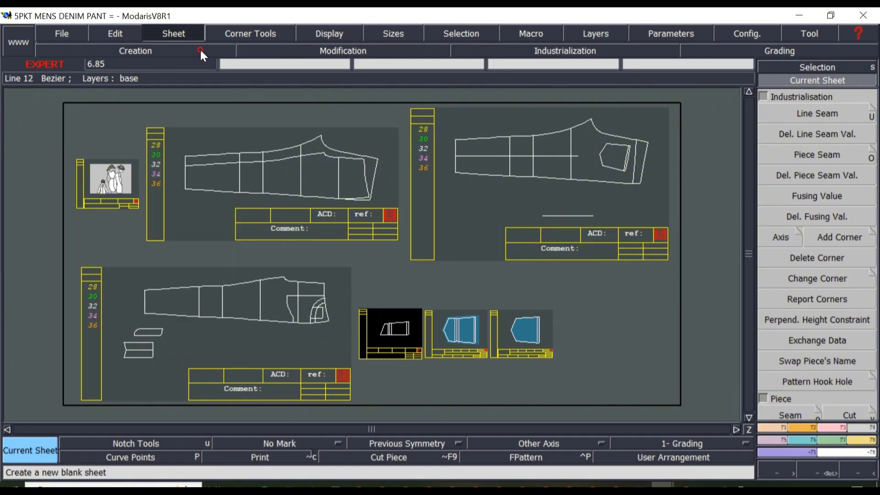
pyautogui.click(407, 258)
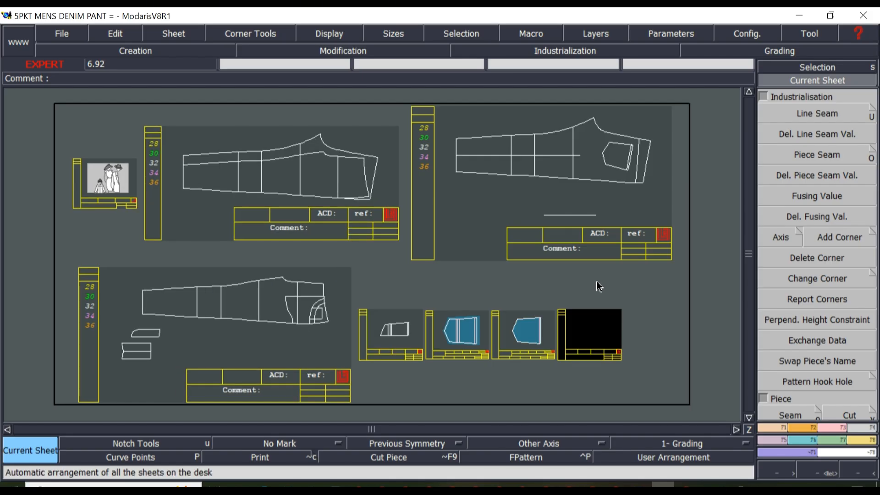
pyautogui.press('Home')
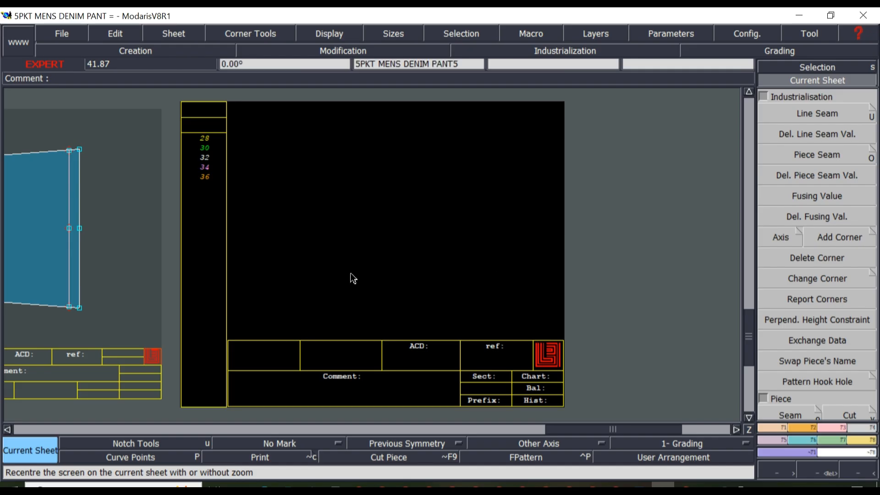
# Draw a straight horizontal Bezier line on the new sheet with dx 17 and dy 0 inches
pyautogui.press('b')
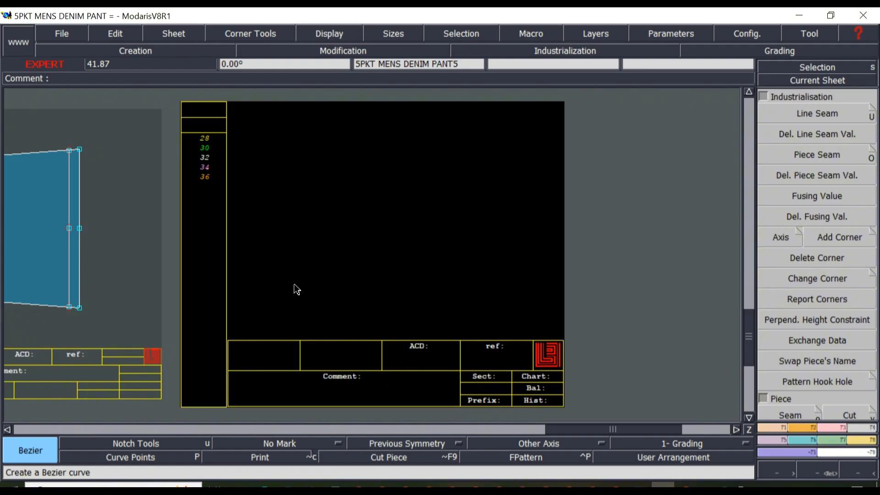
pyautogui.click(273, 273)
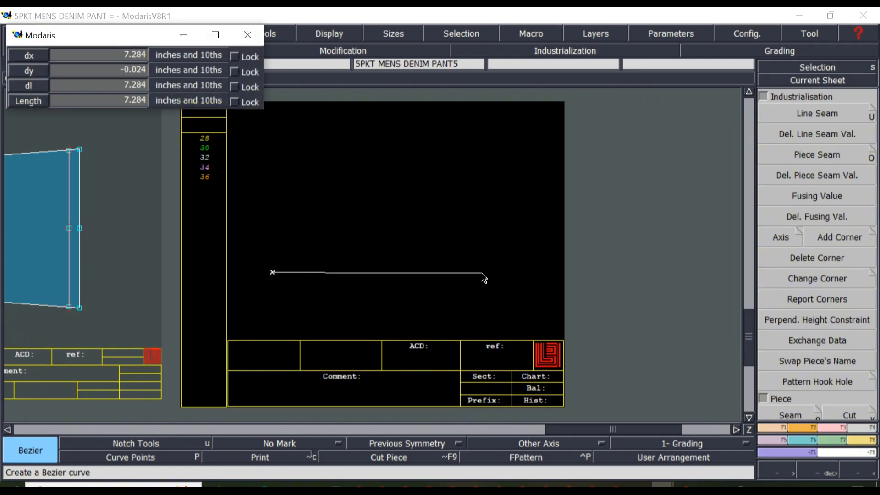
pyautogui.press('Down')
pyautogui.write('17')
pyautogui.press('Tab')
pyautogui.write('0')
pyautogui.press('Tab')
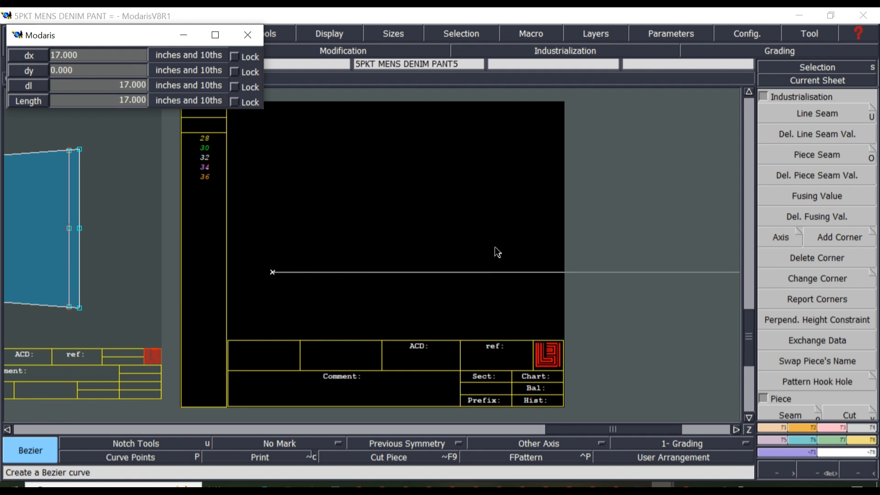
pyautogui.press('Return')
# Reshape the line by moving its right endpoint straight up with dx 0 and dy 2.5 inches
pyautogui.press('j')
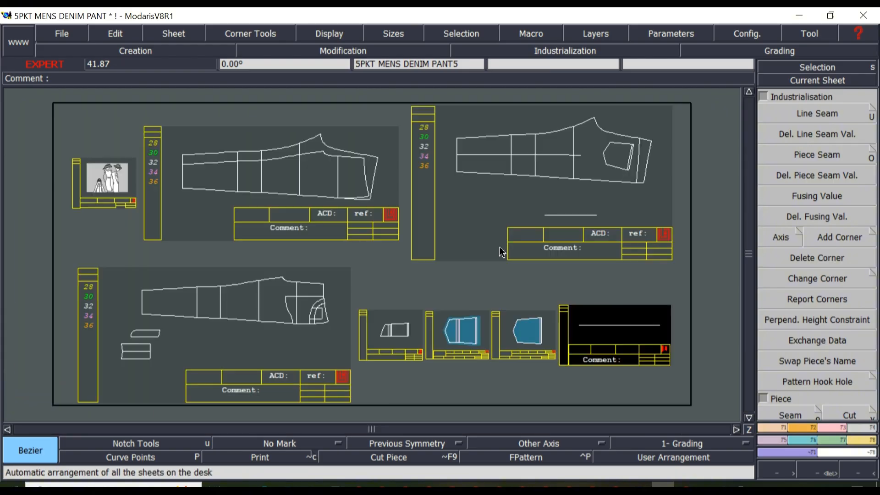
pyautogui.scroll(5, 671, 356)
pyautogui.scroll(2, 589, 321)
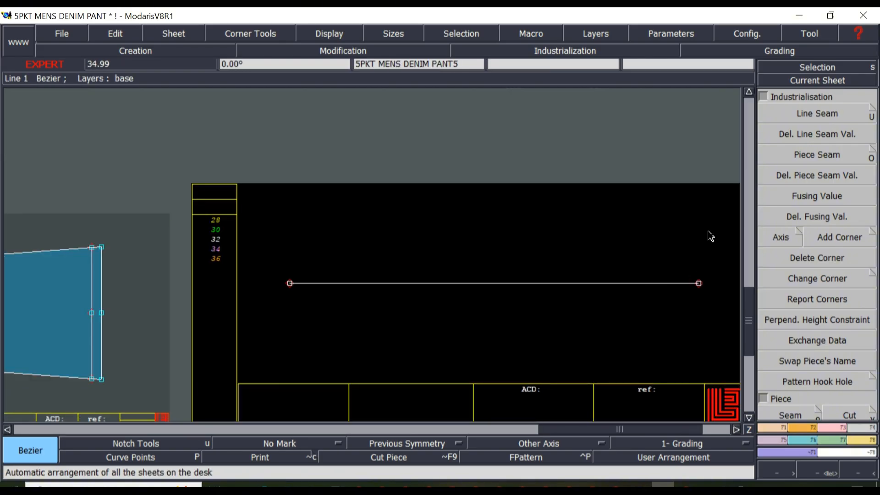
pyautogui.scroll(-1, 710, 237)
pyautogui.scroll(1, 709, 236)
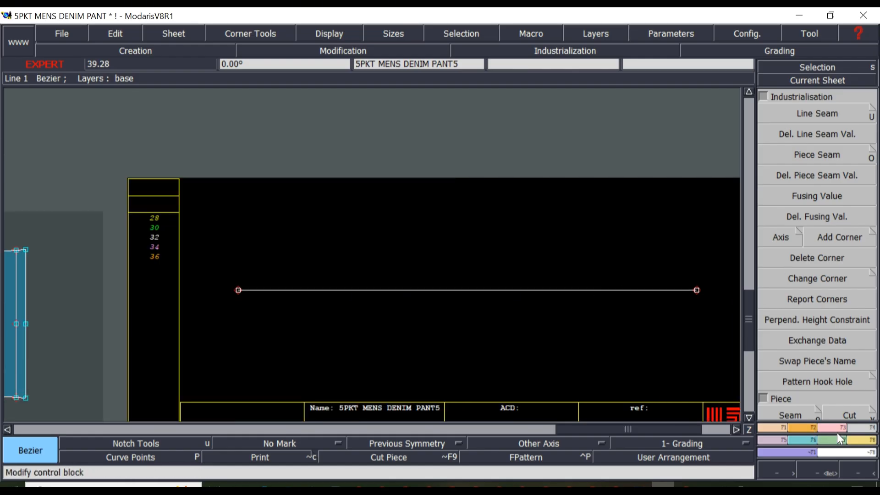
pyautogui.press('F2')
pyautogui.click(804, 293)
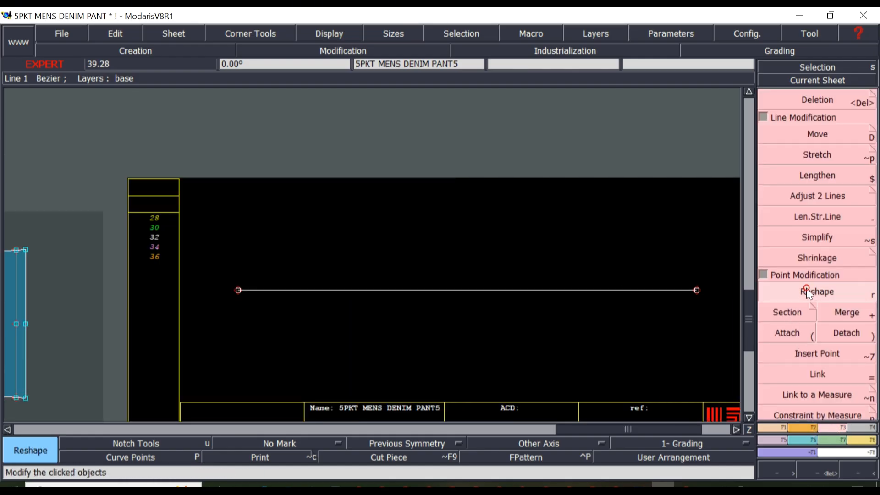
pyautogui.moveTo(698, 291); pyautogui.dragTo(697, 245)
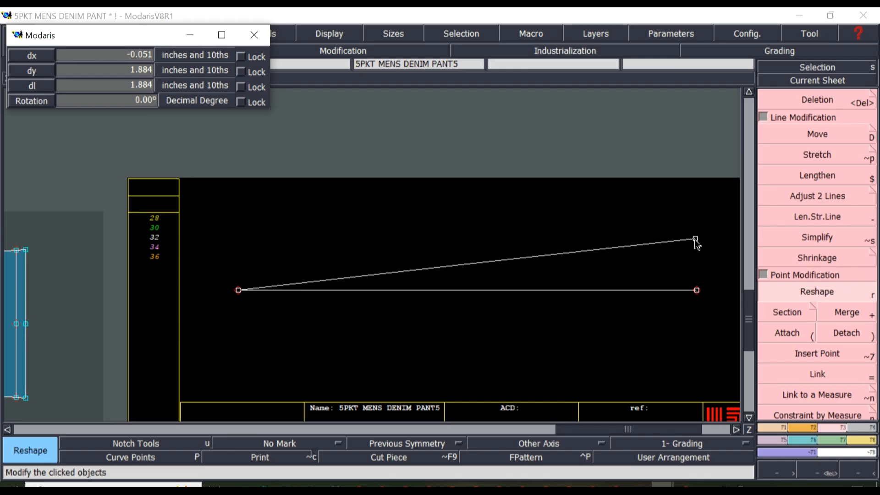
pyautogui.press('Down')
pyautogui.write('0')
pyautogui.press('Return')
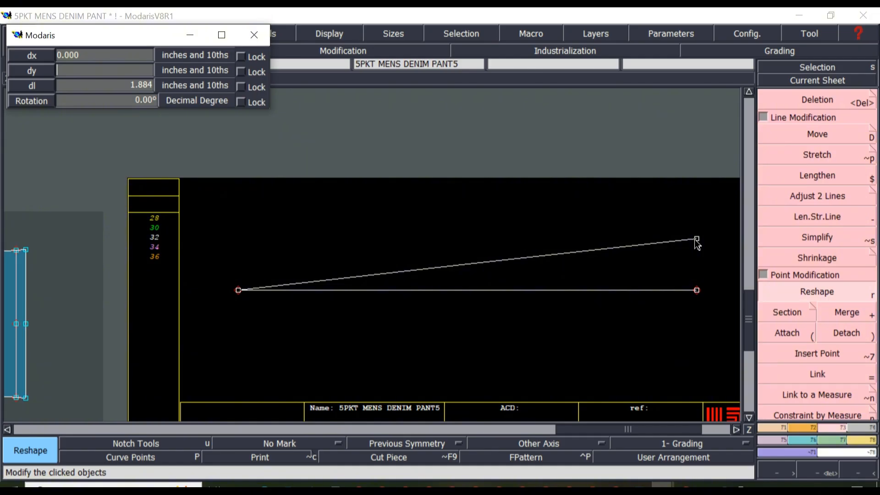
pyautogui.write('2.5')
pyautogui.press('Return')
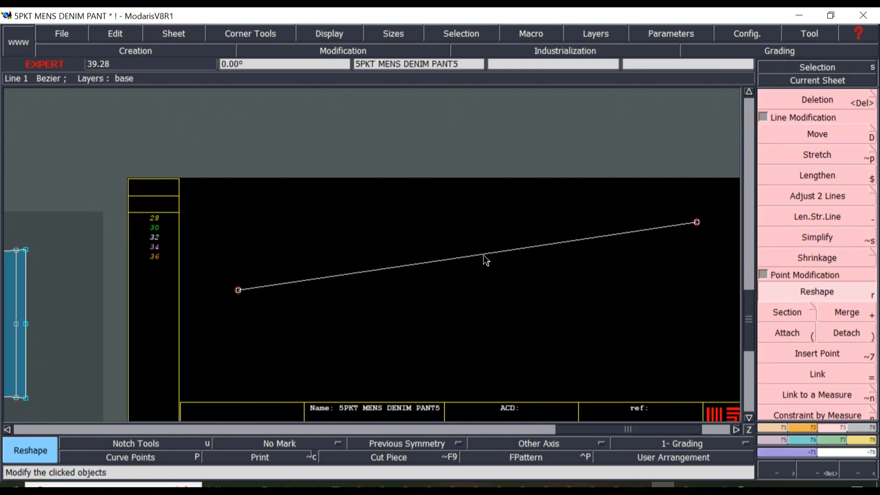
# Display the line's handles and pull both below the line to bend it into a smooth downward-bowed curve
pyautogui.click(339, 33)
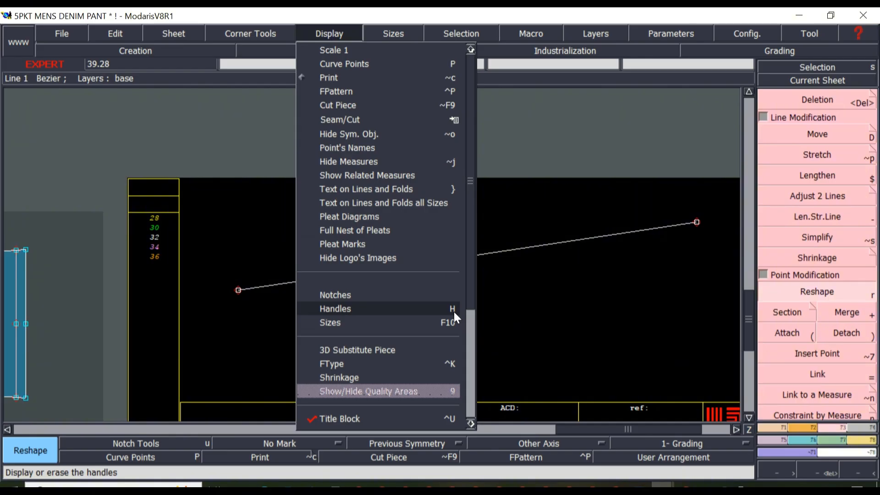
pyautogui.click(349, 309)
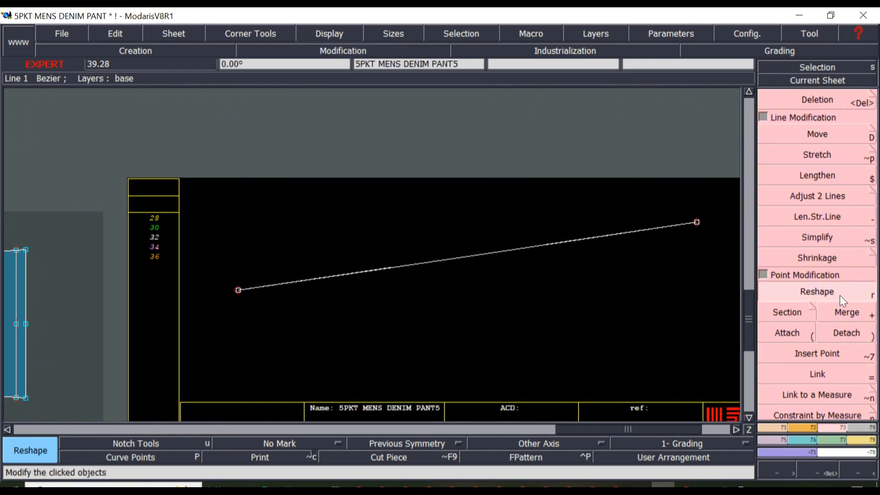
pyautogui.click(383, 270)
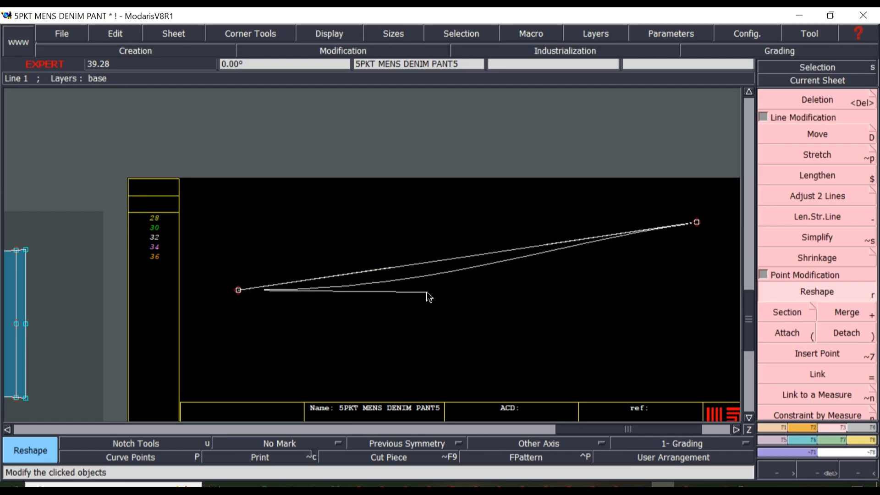
pyautogui.click(428, 294)
pyautogui.click(568, 245)
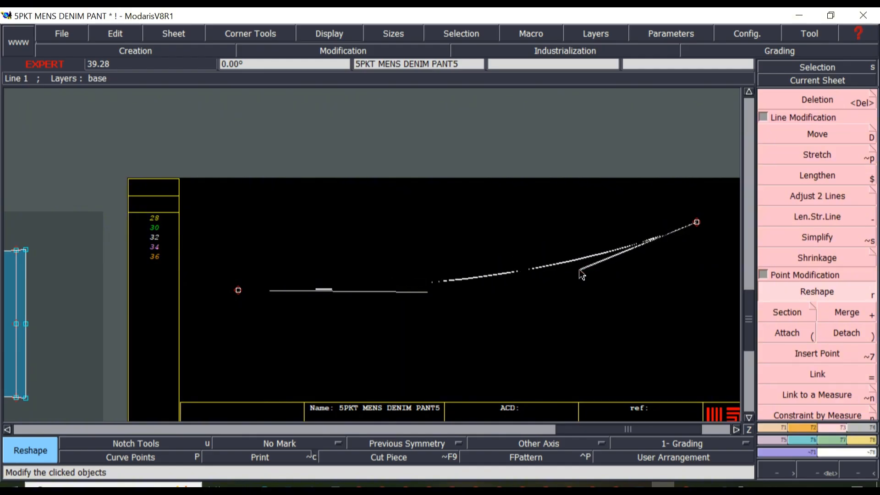
pyautogui.click(581, 275)
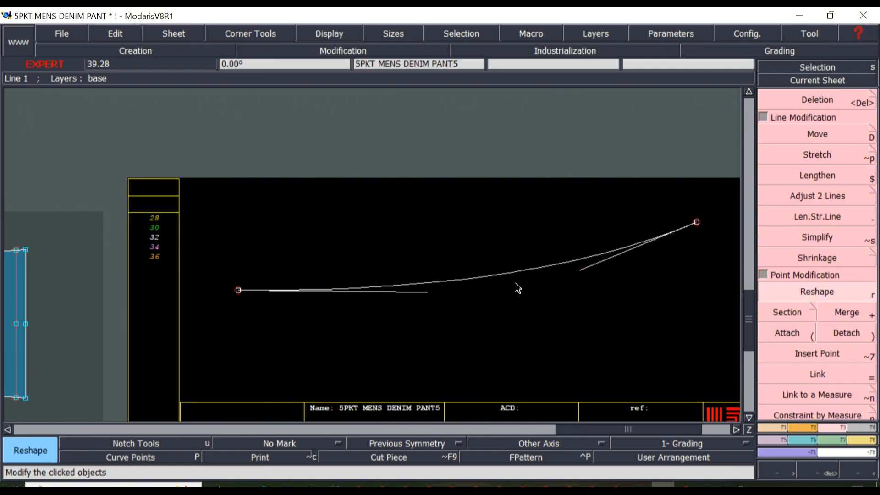
# Refine the curve by extending its left and right handles slightly towards the middle, and hide the handles
pyautogui.click(424, 293)
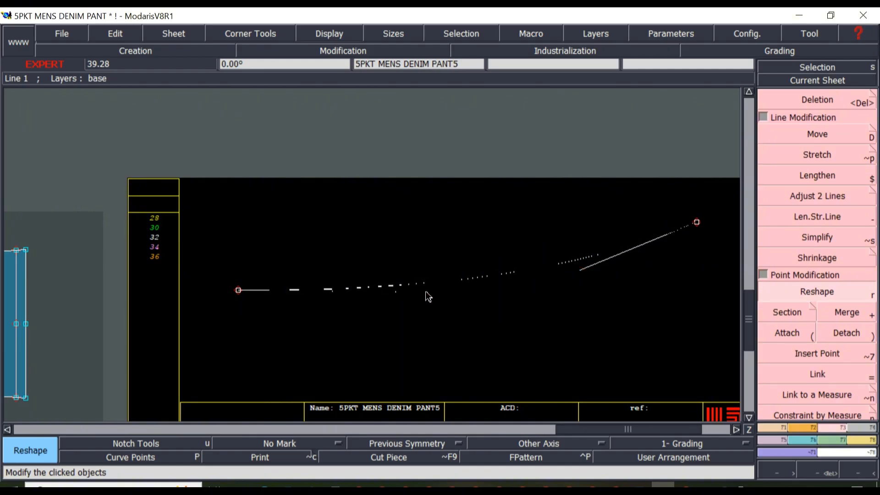
pyautogui.click(449, 294)
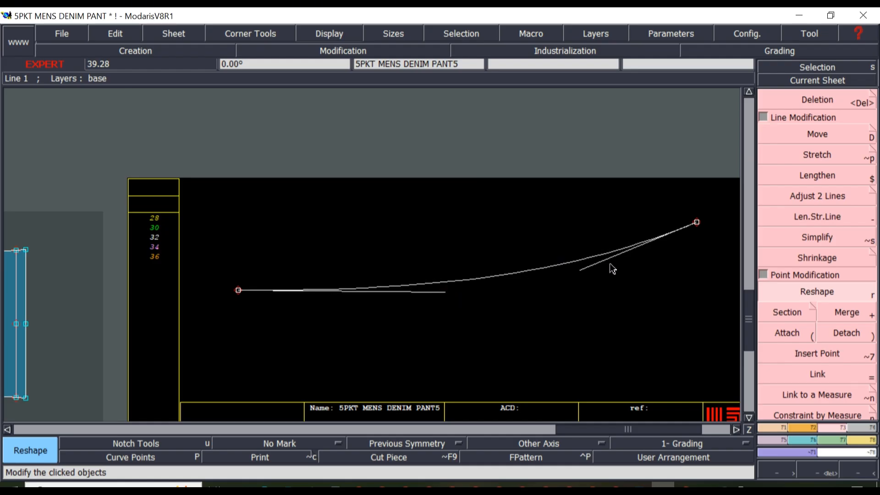
pyautogui.click(582, 276)
pyautogui.click(574, 278)
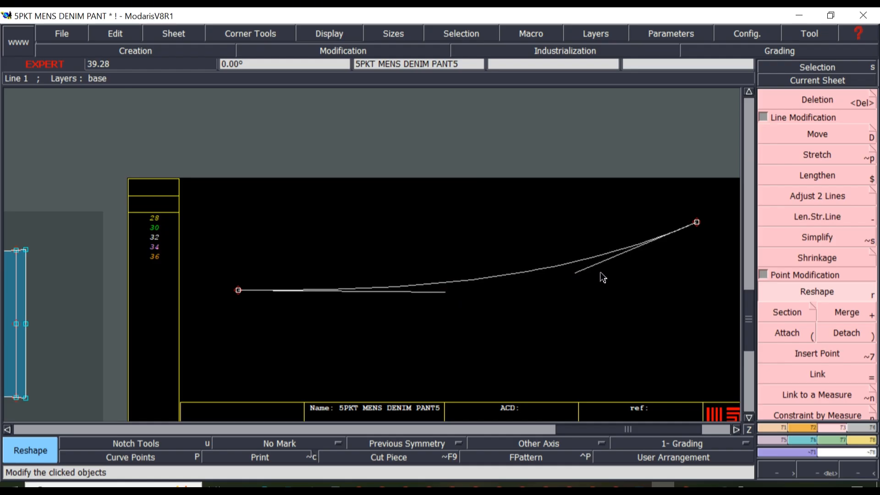
pyautogui.click(580, 271)
pyautogui.click(569, 279)
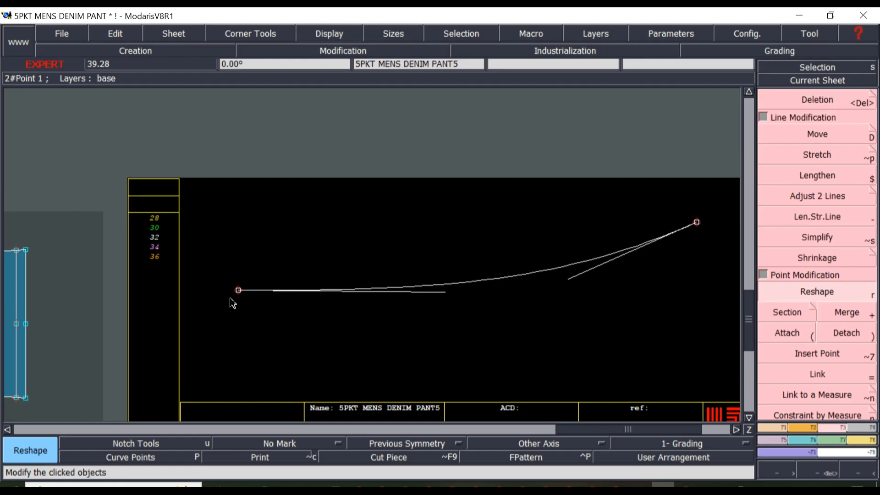
pyautogui.press('h')
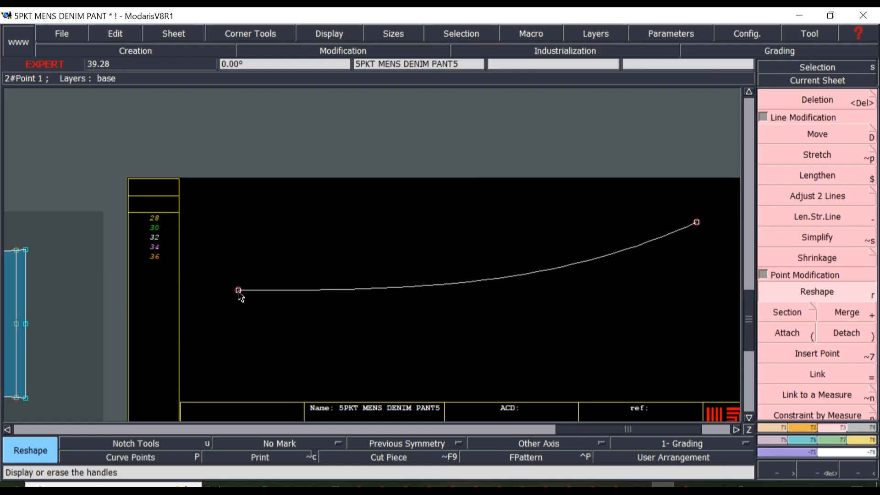
# Start a vertical Bezier line at the curve's left endpoint with dx 0, consulting the measurement chart for the waistband height
pyautogui.press('b')
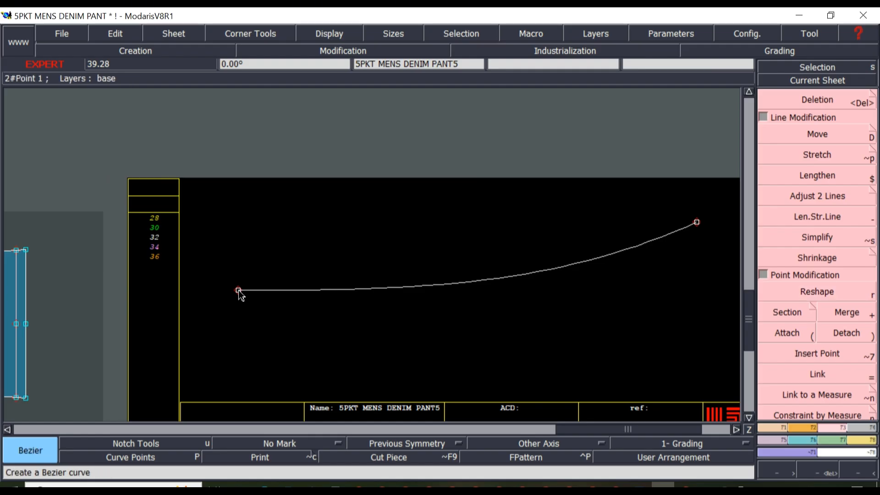
pyautogui.click(239, 292)
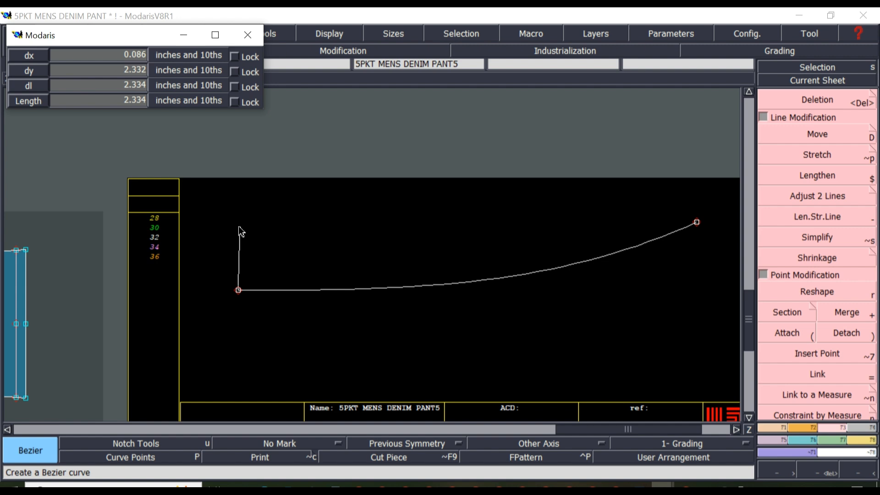
pyautogui.press('Down')
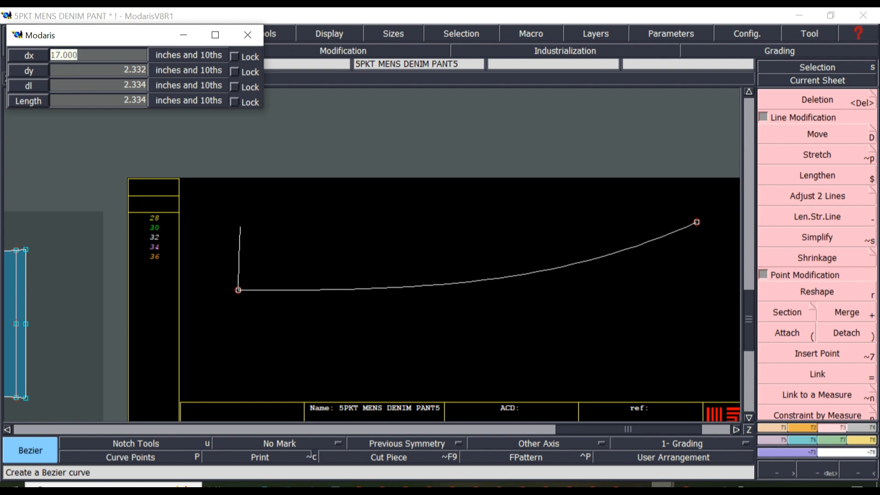
pyautogui.click(639, 485)
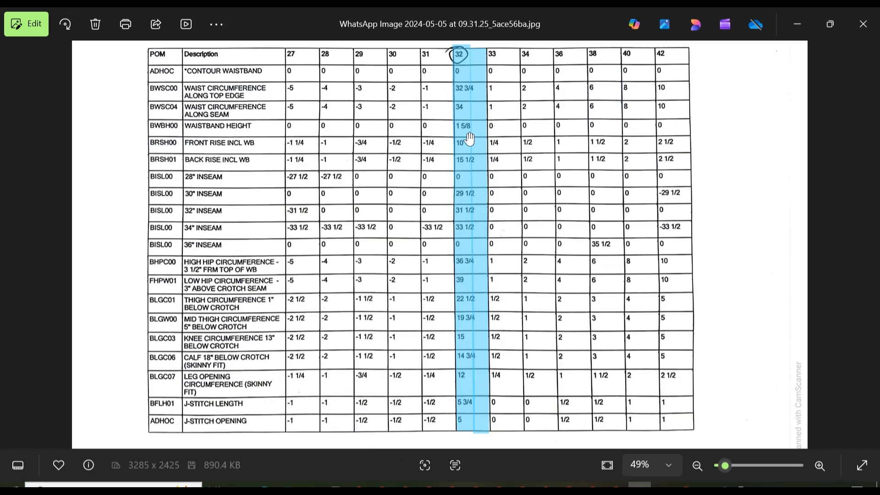
pyautogui.click(799, 22)
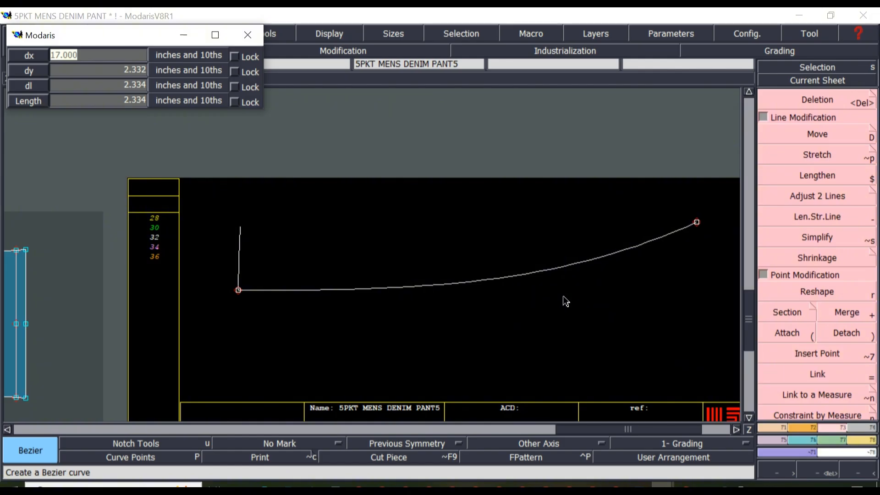
pyautogui.write('0')
pyautogui.press('Tab')
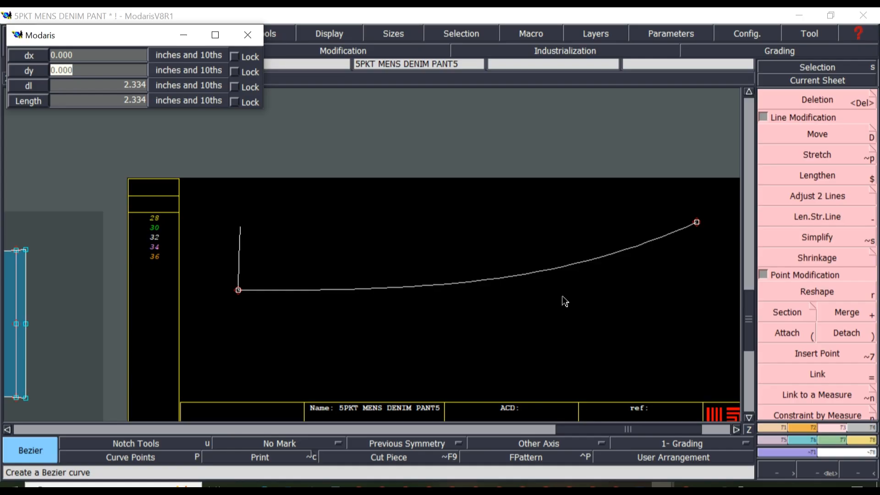
# Compute 0.125 × 5 in the Calculator and finish the vertical Bezier line with dy 1.625 inches
pyautogui.click(336, 485)
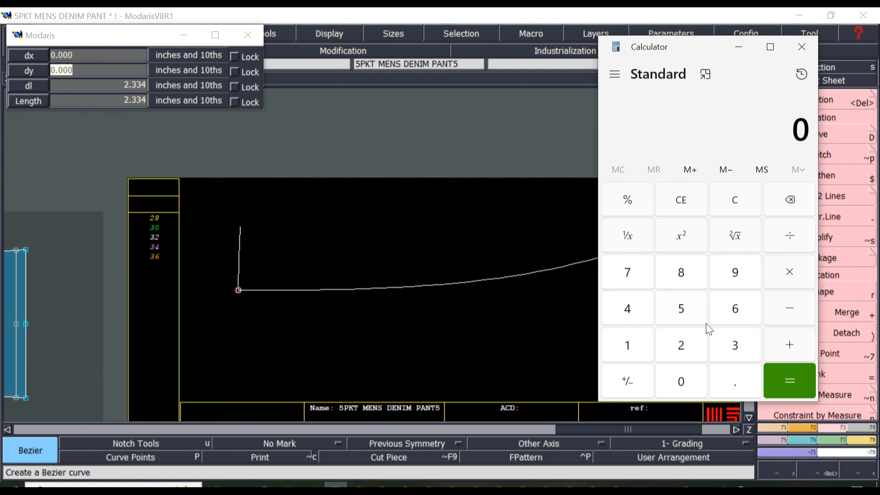
pyautogui.write('.125')
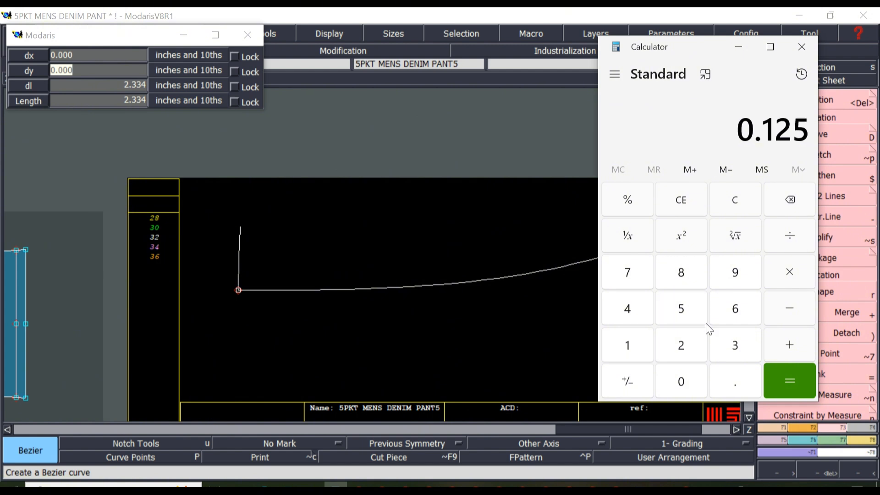
pyautogui.press('*')
pyautogui.write('5')
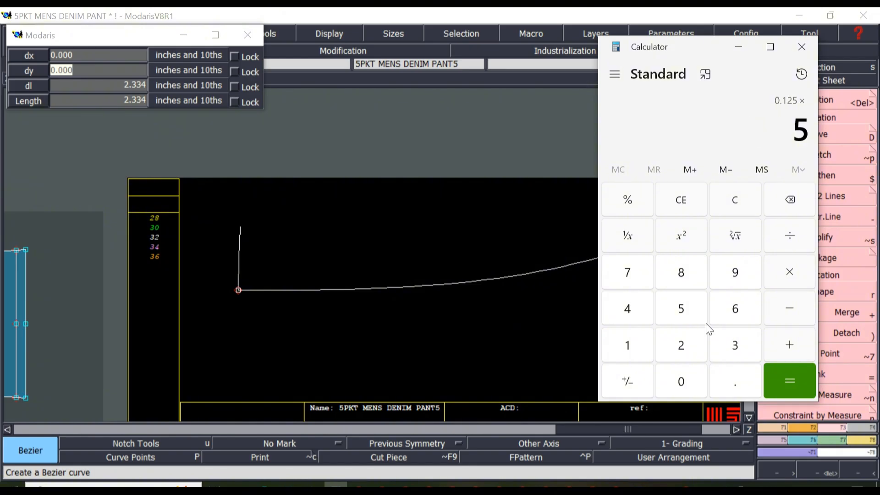
pyautogui.press('Return')
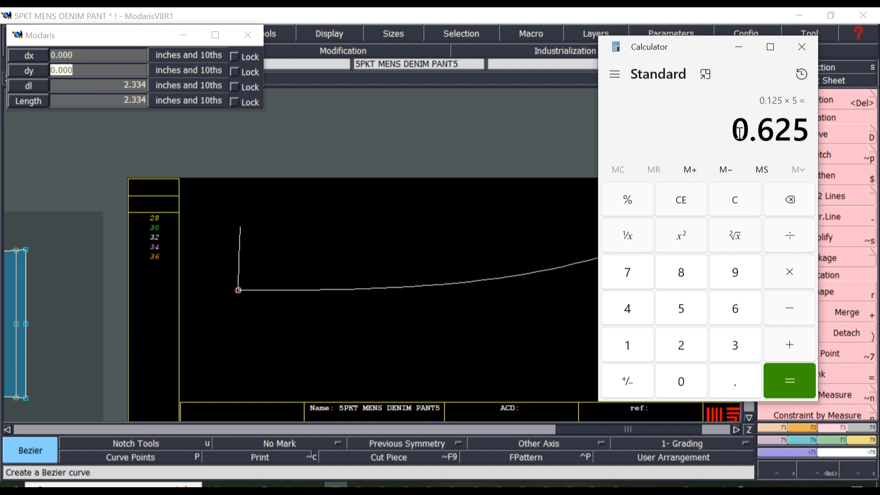
pyautogui.click(748, 51)
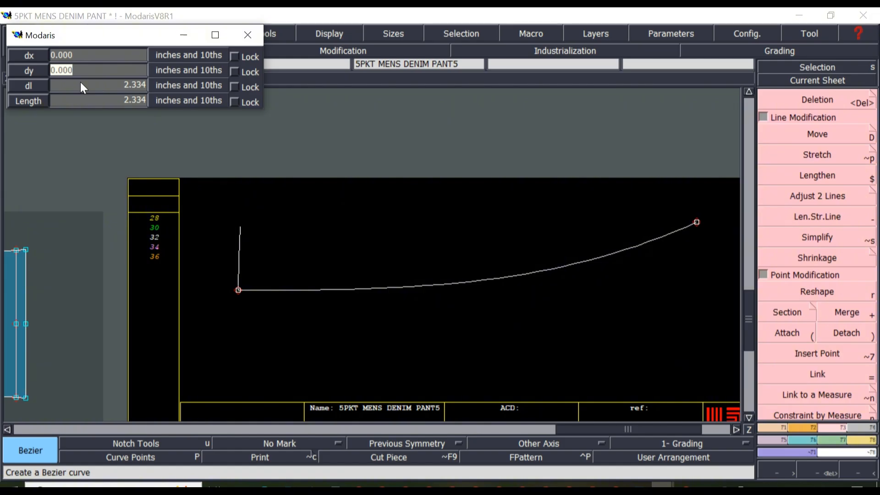
pyautogui.write('1.625')
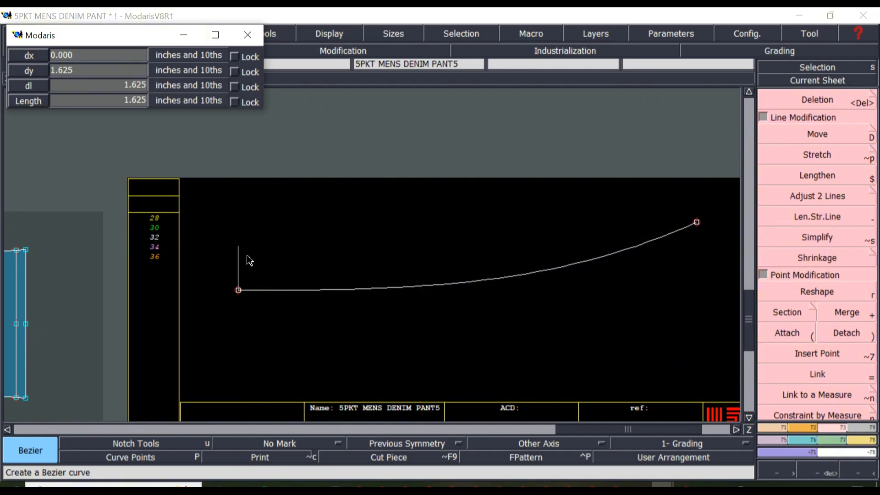
pyautogui.click(268, 245)
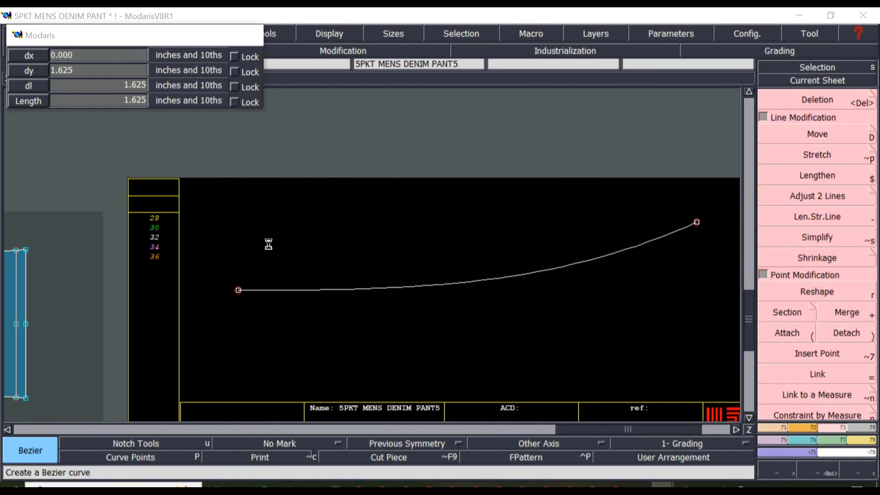
# Check the vertical line's length with a dynamic length measure between its two endpoints, and undo the measure
pyautogui.scroll(4, 278, 275)
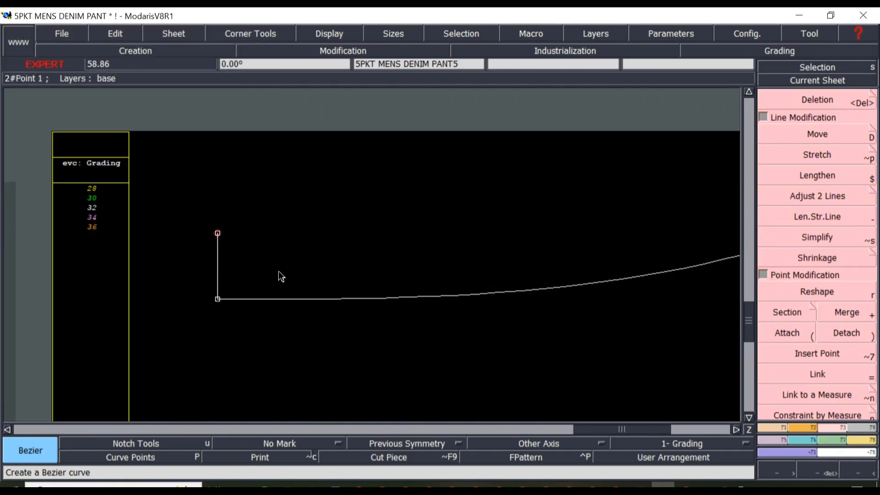
pyautogui.scroll(-4, 279, 274)
pyautogui.scroll(-3, 540, 266)
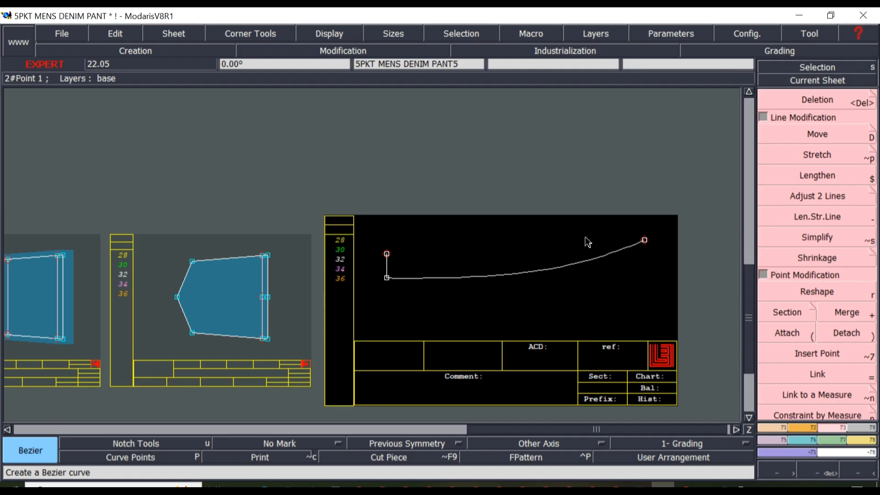
pyautogui.scroll(2, 592, 238)
pyautogui.scroll(2, 325, 295)
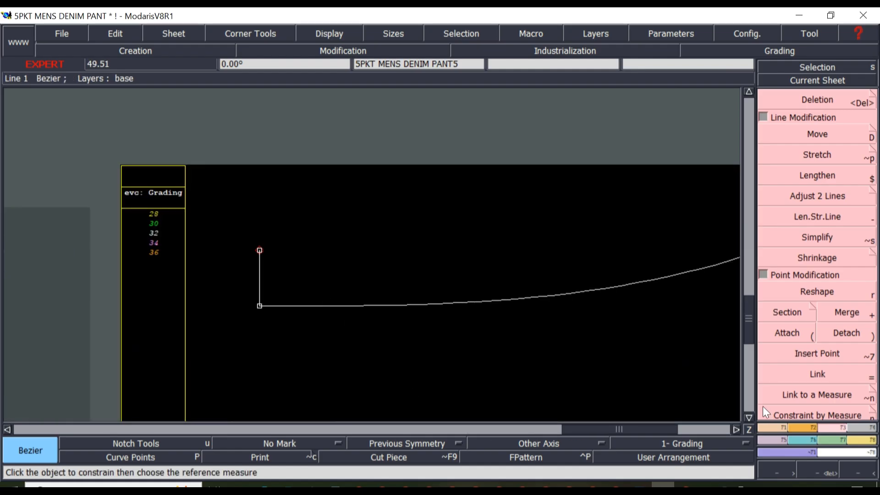
pyautogui.click(797, 427)
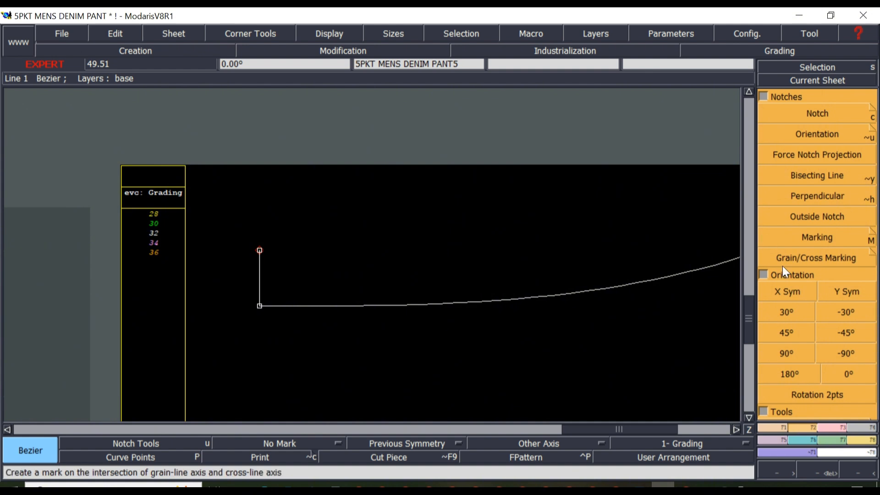
pyautogui.click(857, 439)
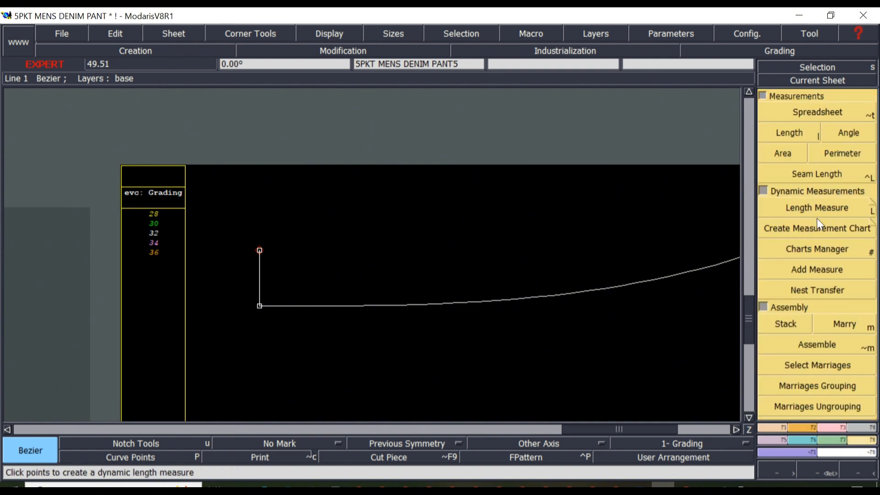
pyautogui.click(808, 210)
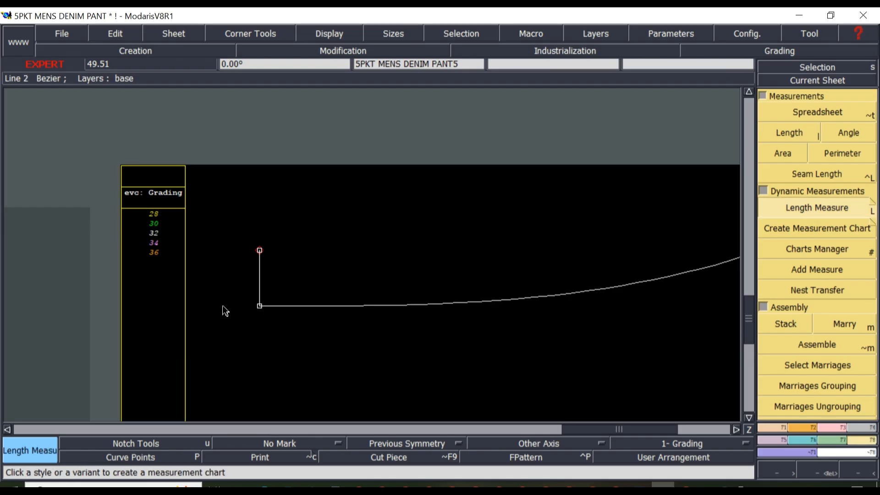
pyautogui.click(259, 306)
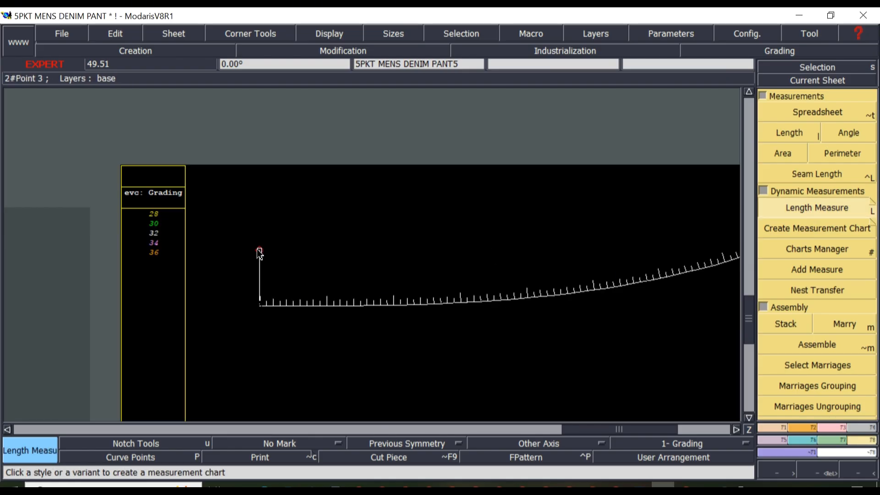
pyautogui.click(260, 251)
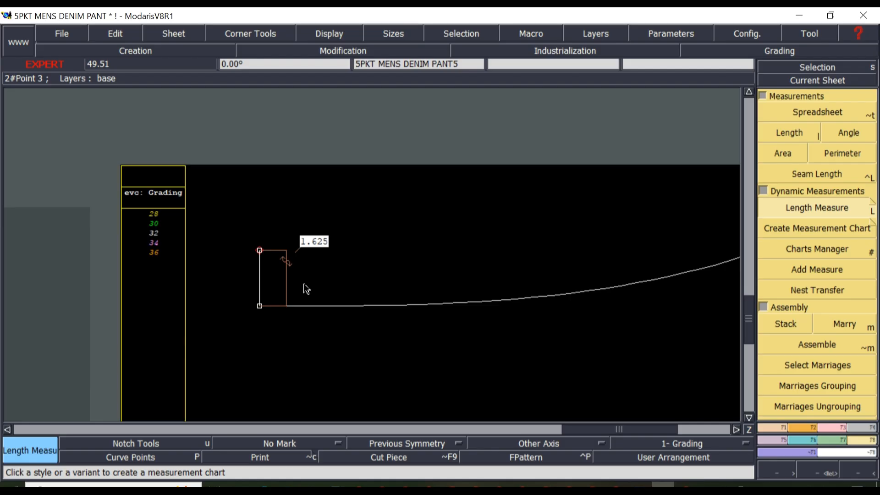
pyautogui.hotkey('ctrl', 'z')
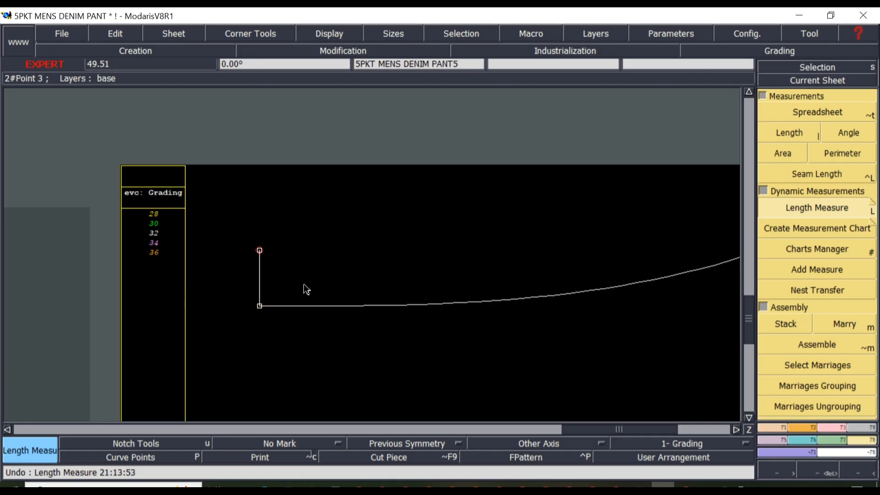
# Create a parallel of the bottom curve above it at a distance of 1.625 inches
pyautogui.scroll(-1, 391, 310)
pyautogui.scroll(1, 509, 285)
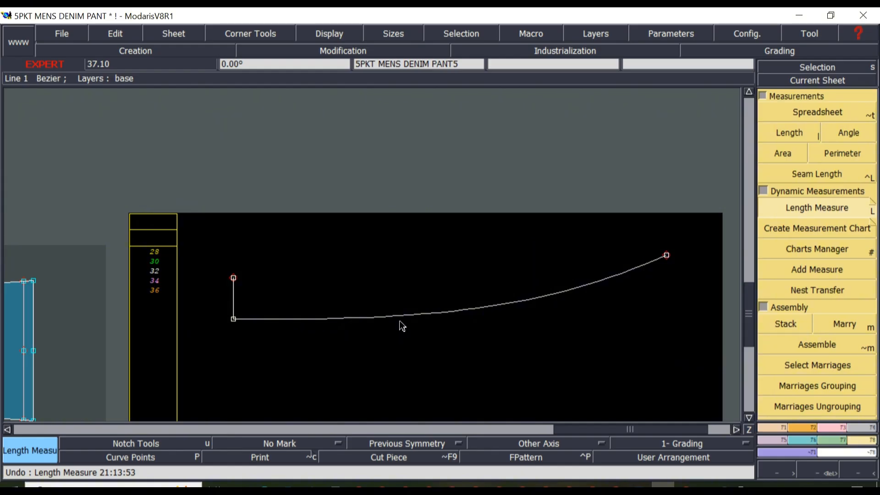
pyautogui.scroll(1, 401, 322)
pyautogui.scroll(-2, 401, 322)
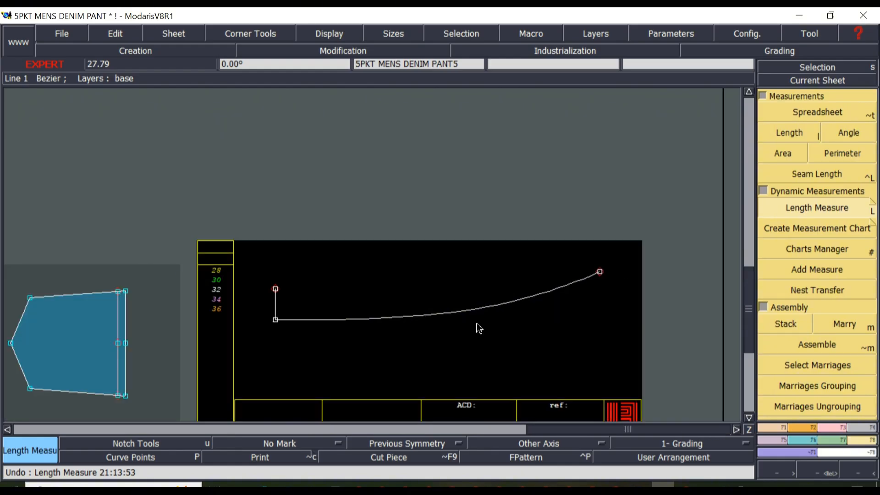
pyautogui.click(772, 427)
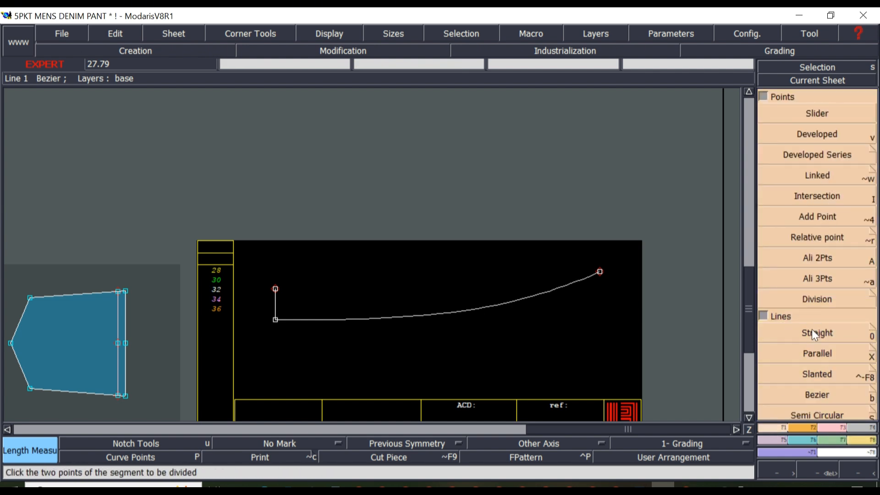
pyautogui.click(817, 355)
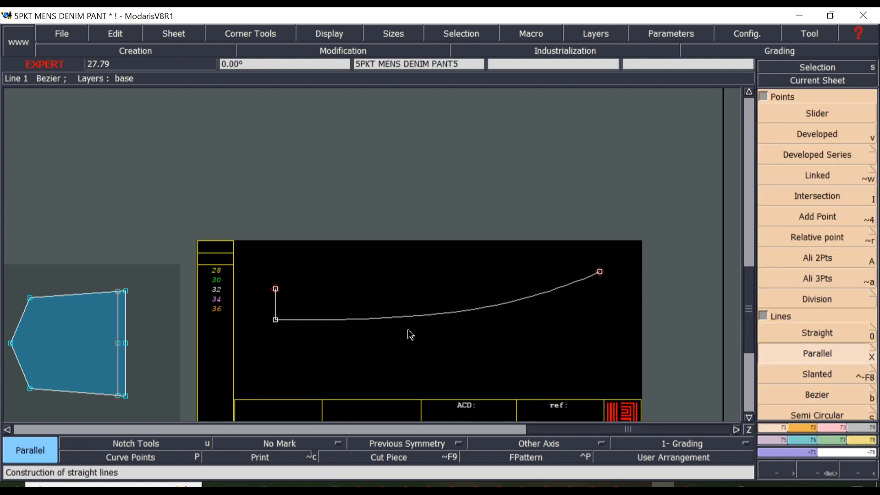
pyautogui.click(337, 320)
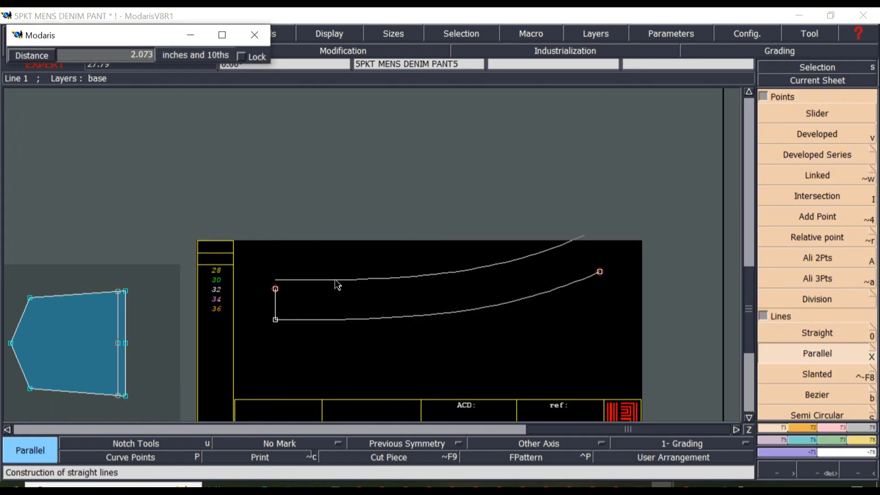
pyautogui.write('-0.375')
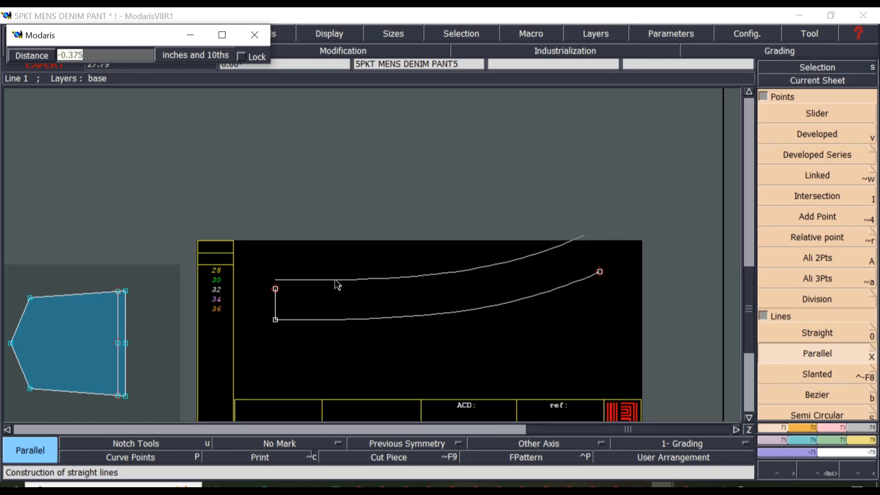
pyautogui.write('1.625')
pyautogui.press('Return')
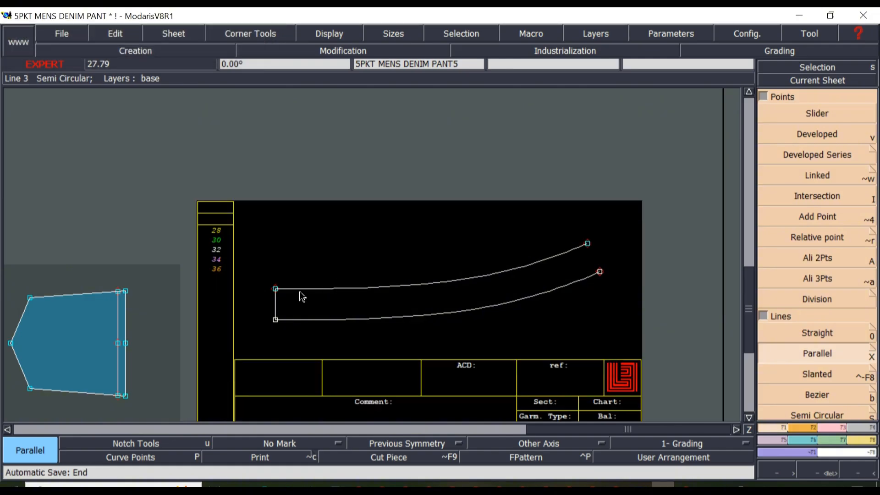
# Turn on Print and delete the upper parallel curve, leaving only its print as a tracing reference
pyautogui.scroll(2, 464, 296)
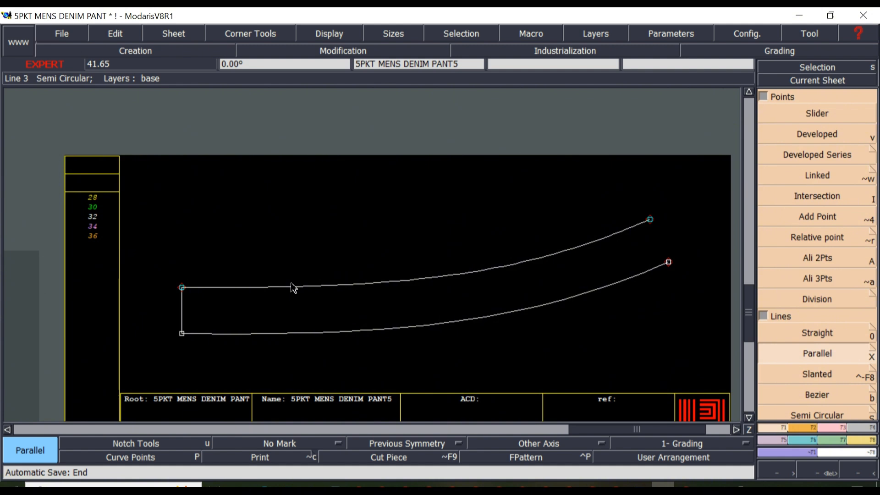
pyautogui.click(271, 460)
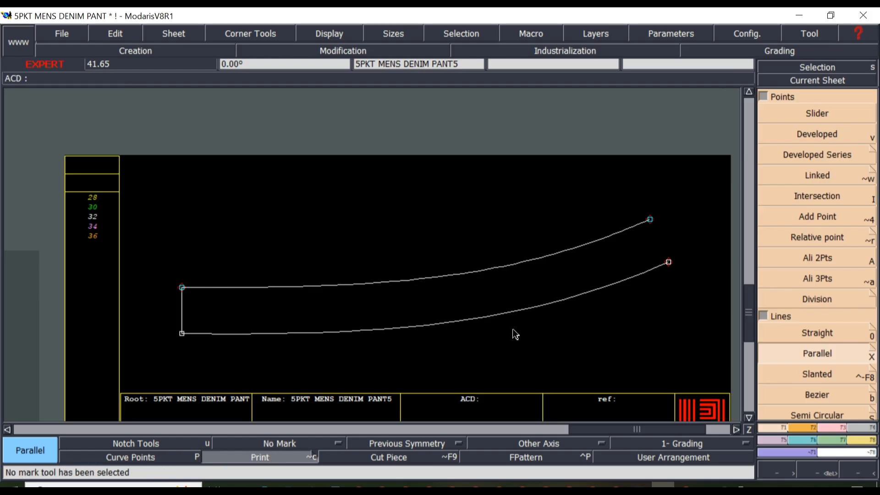
pyautogui.click(829, 429)
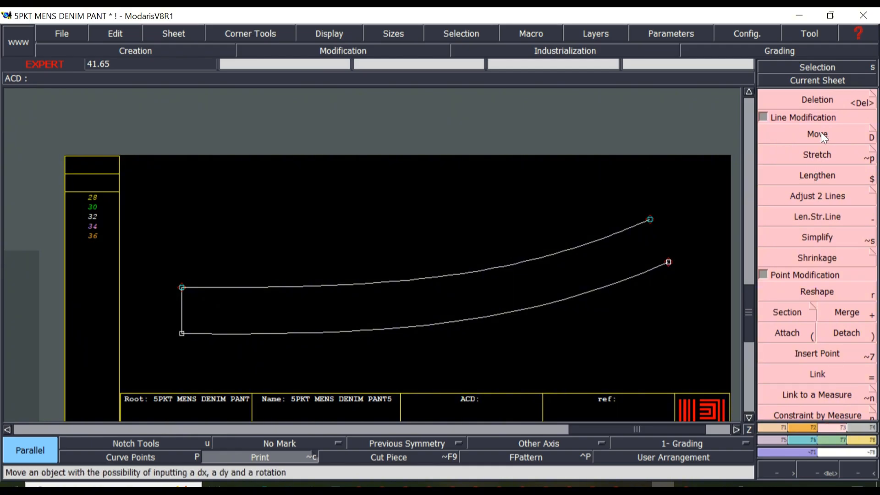
pyautogui.click(818, 100)
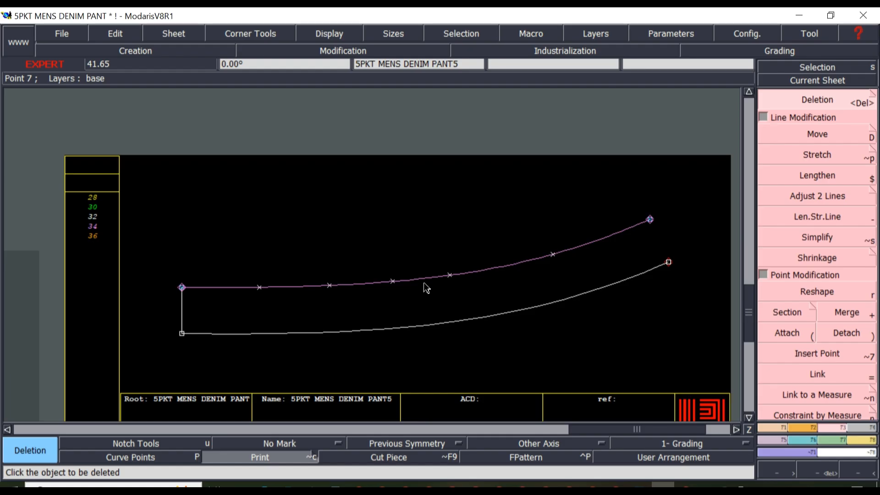
pyautogui.click(499, 337)
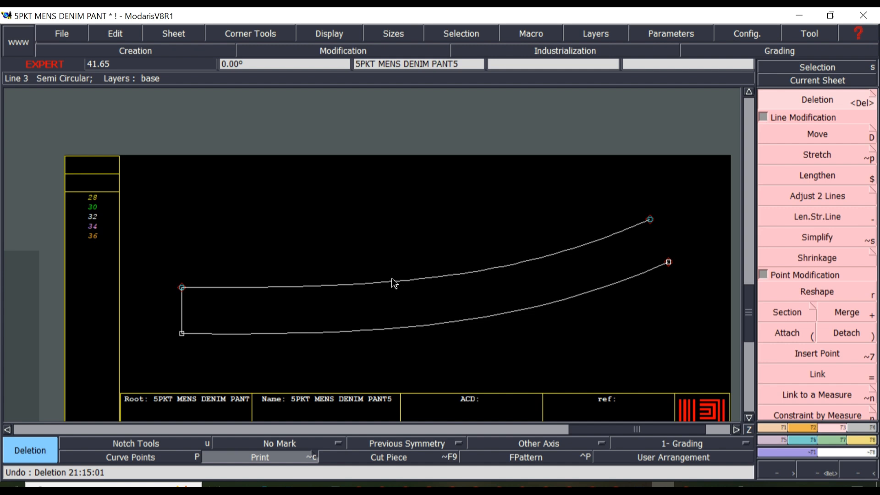
pyautogui.click(262, 294)
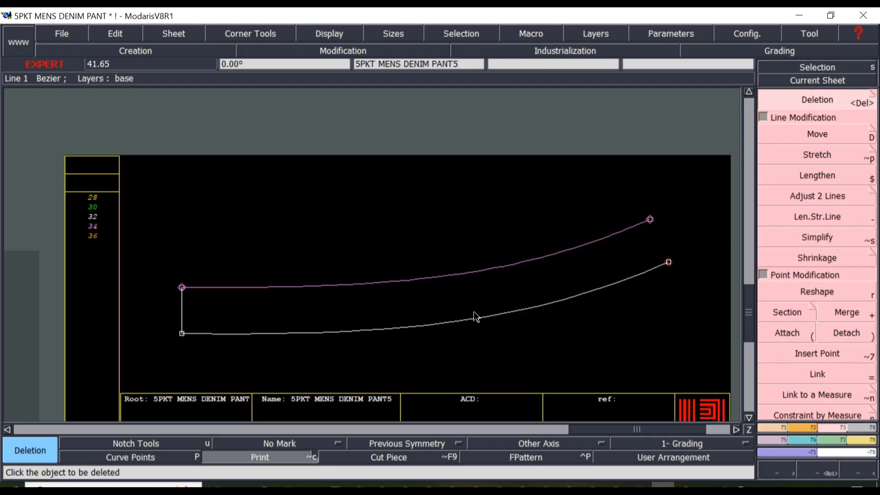
# Draw a Bezier line from the vertical line's upper end to the right end of the printed upper curve
pyautogui.press('b')
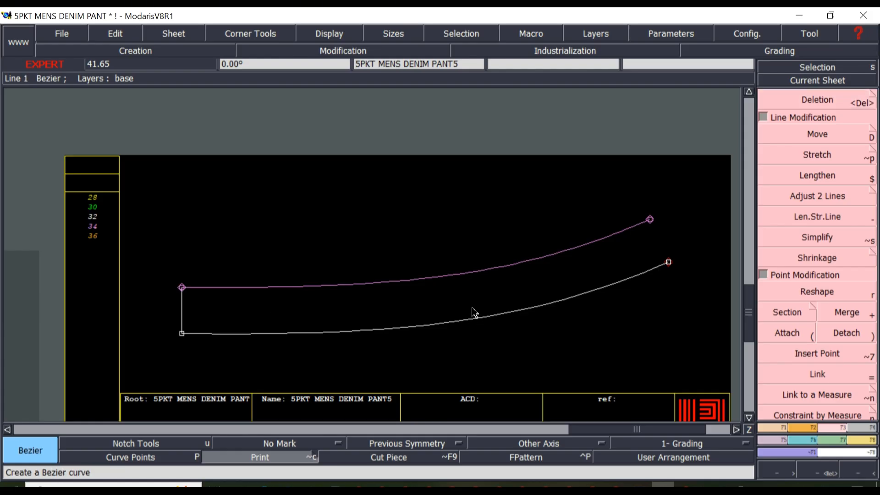
pyautogui.click(182, 287)
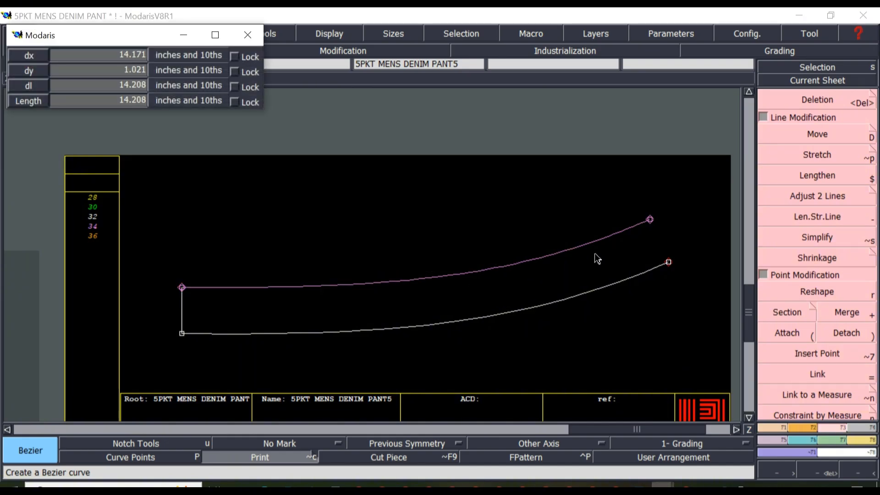
pyautogui.click(650, 220)
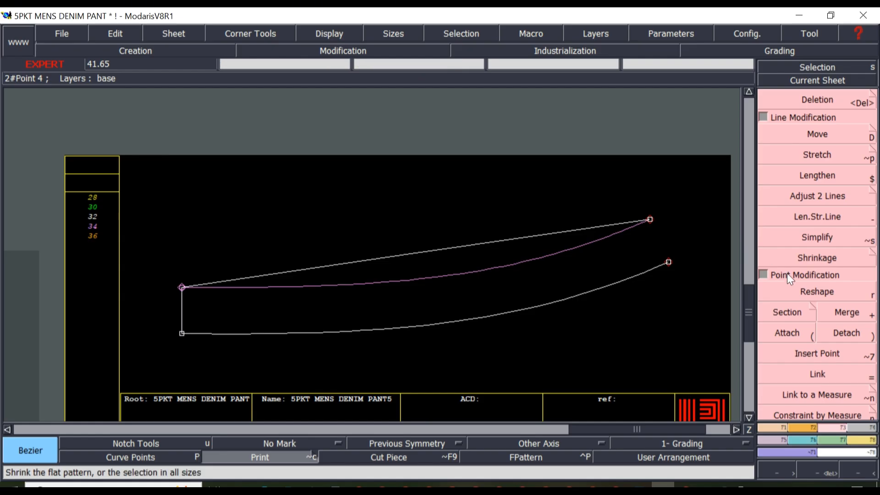
# Display the curve handles and reshape the upper Bezier line with its two handles to follow the printed curve
pyautogui.click(804, 286)
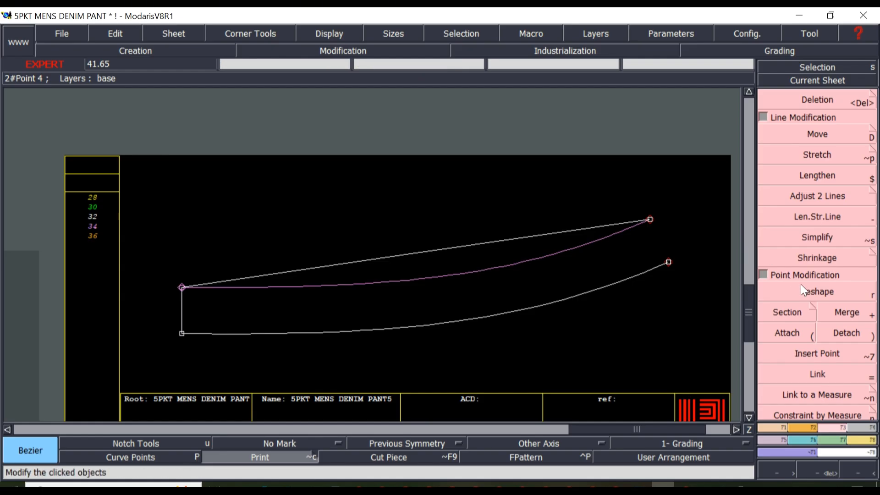
pyautogui.click(490, 290)
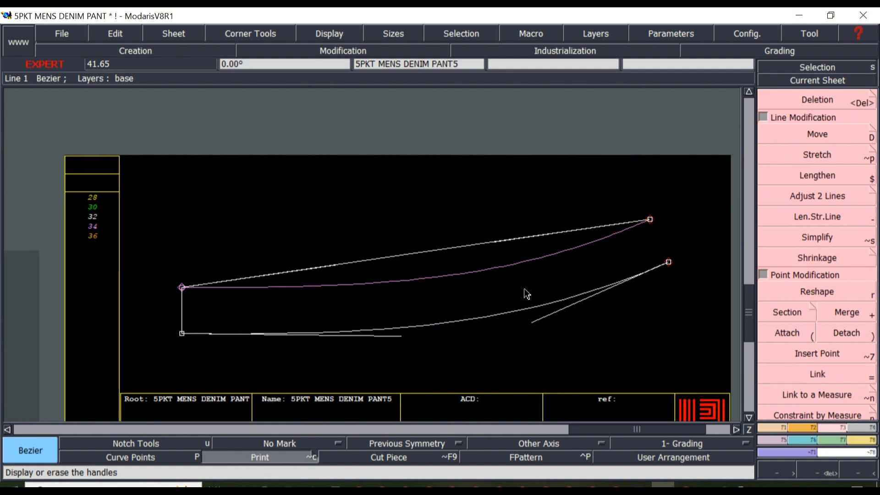
pyautogui.click(816, 290)
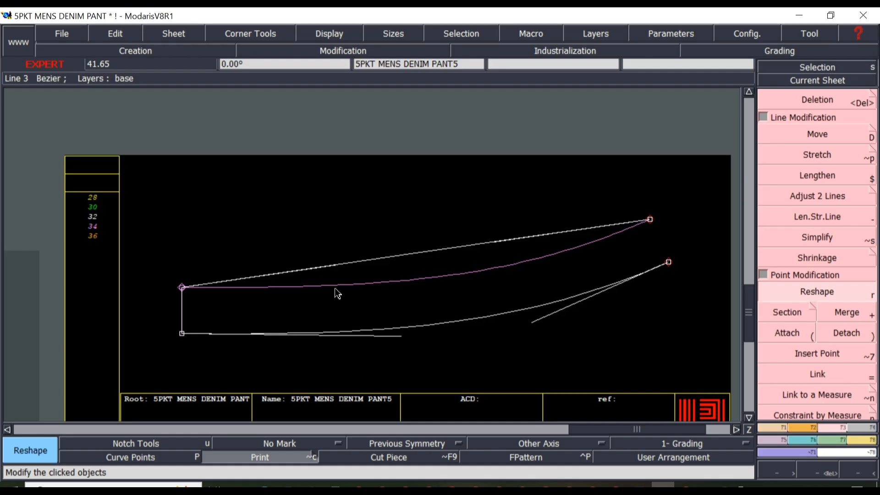
pyautogui.click(331, 271)
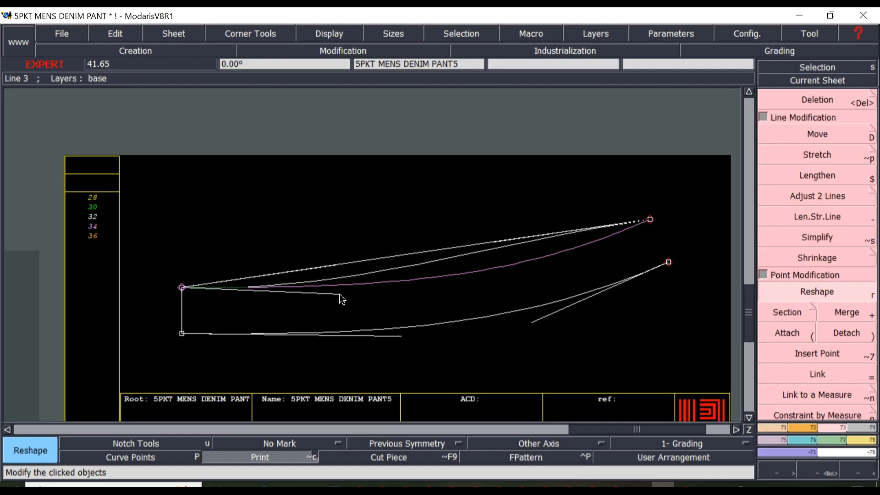
pyautogui.click(340, 294)
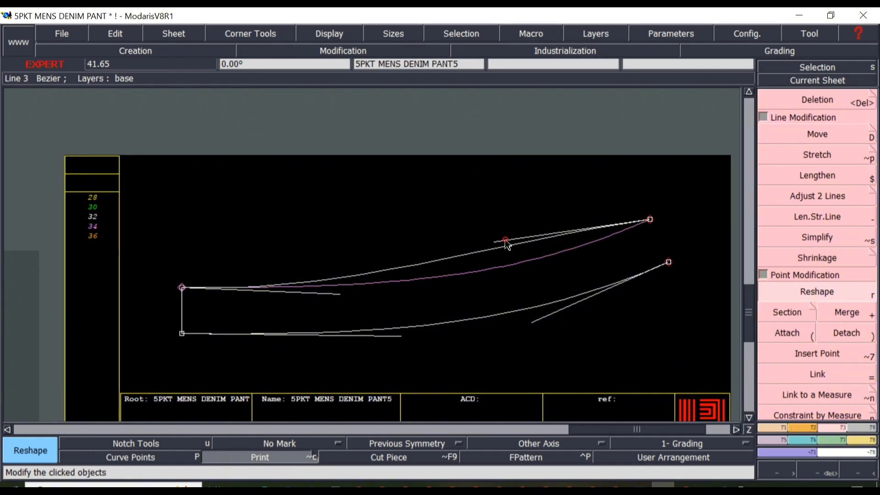
pyautogui.click(504, 240)
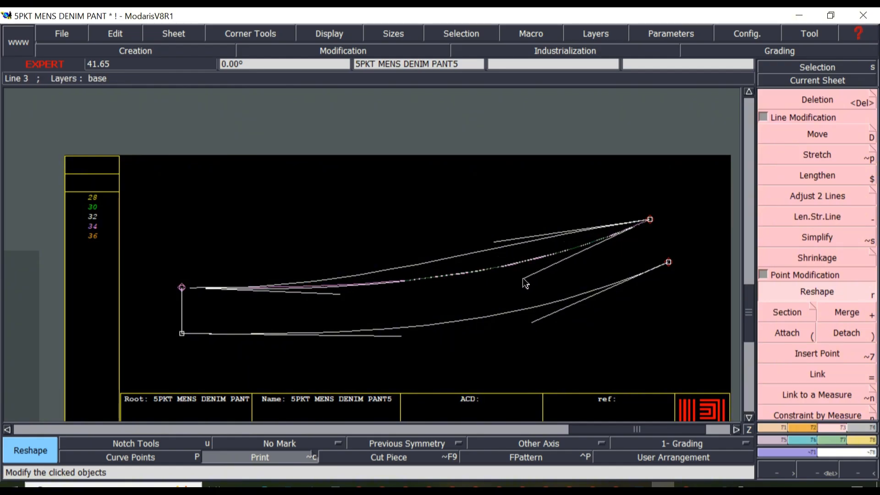
pyautogui.click(525, 282)
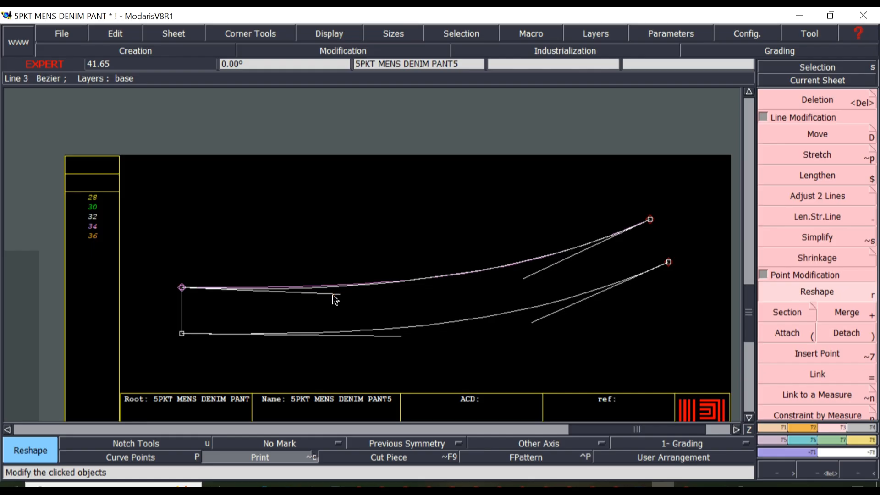
# Fine-tune both handles of the upper Bezier curve to match the print closely, and hide the curve handles
pyautogui.click(340, 295)
pyautogui.click(339, 295)
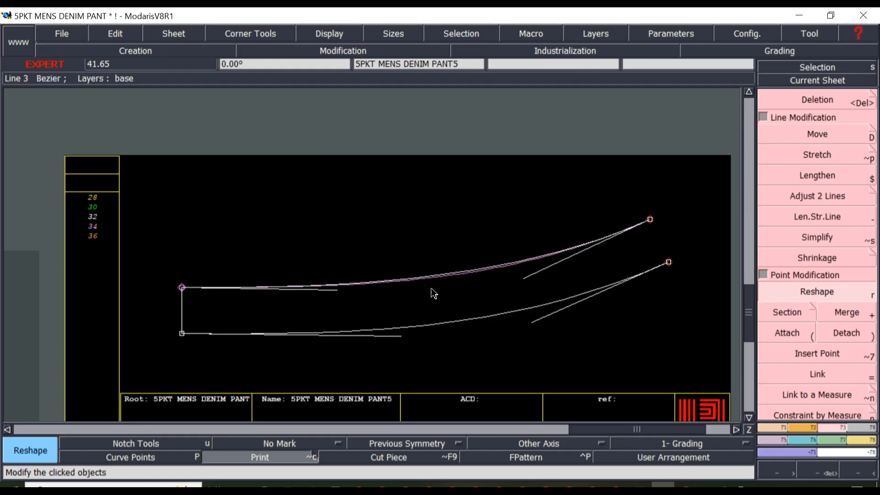
pyautogui.scroll(1, 497, 279)
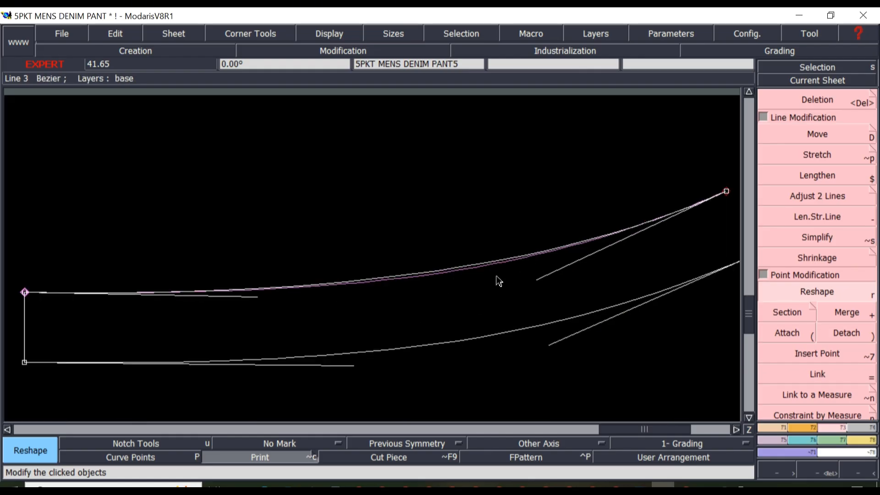
pyautogui.click(545, 277)
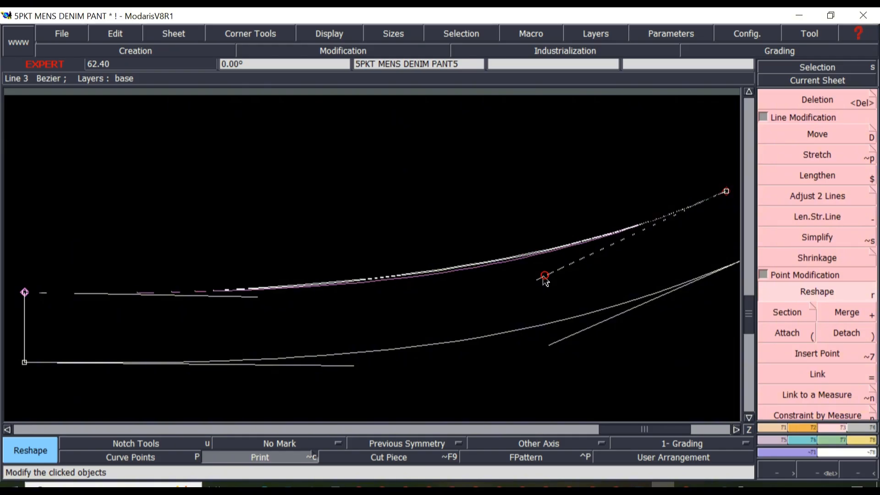
pyautogui.click(545, 282)
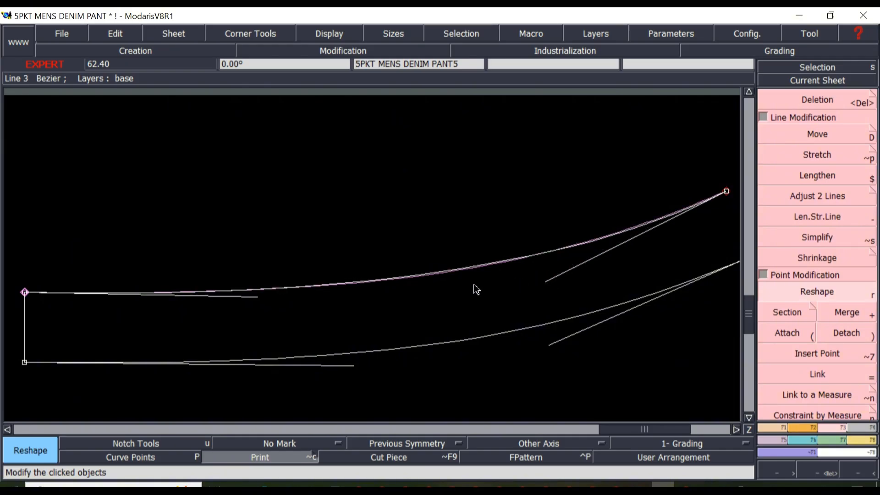
pyautogui.scroll(-1, 461, 300)
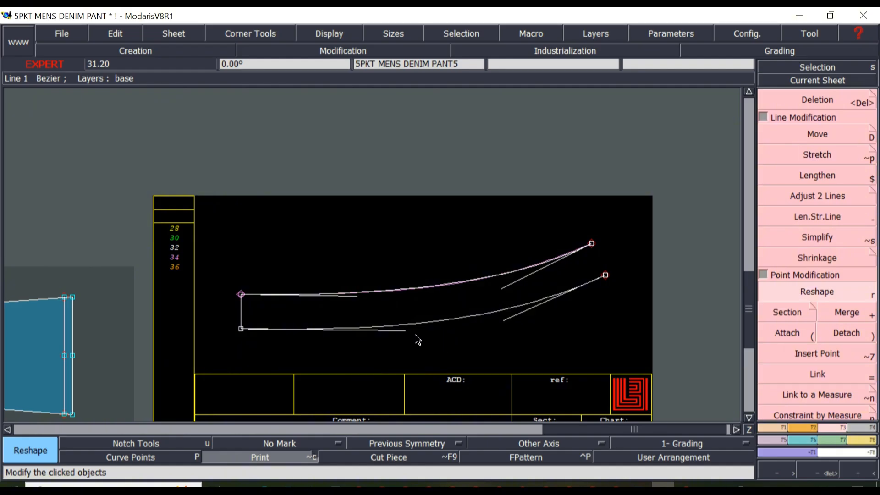
pyautogui.middleClick(463, 334)
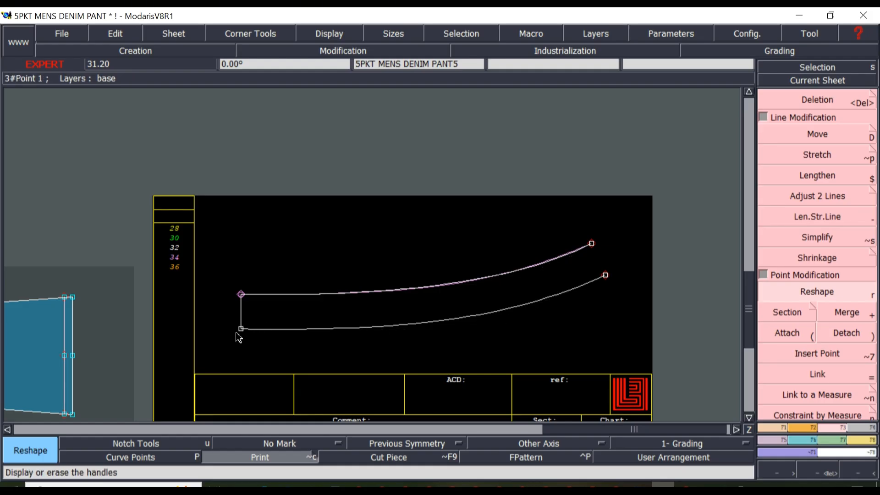
# Create a symmetry axis along the vertical line, from its lower endpoint to a point partway up
pyautogui.scroll(3, 238, 338)
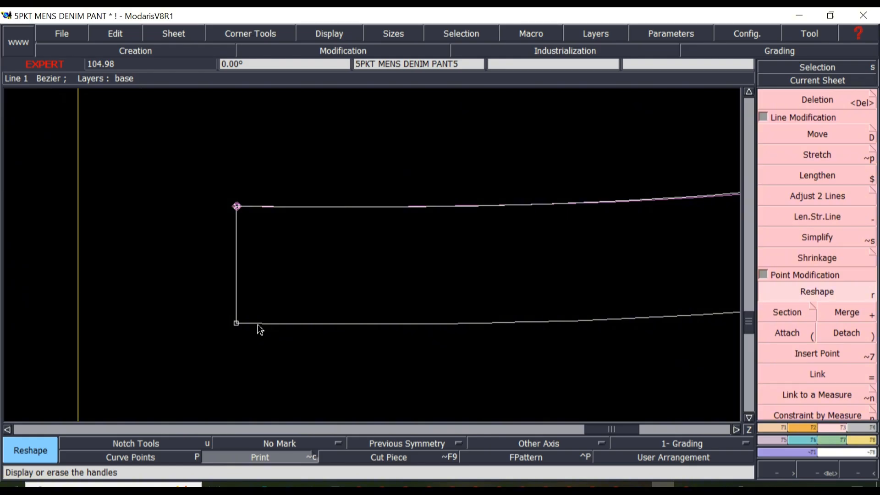
pyautogui.click(775, 429)
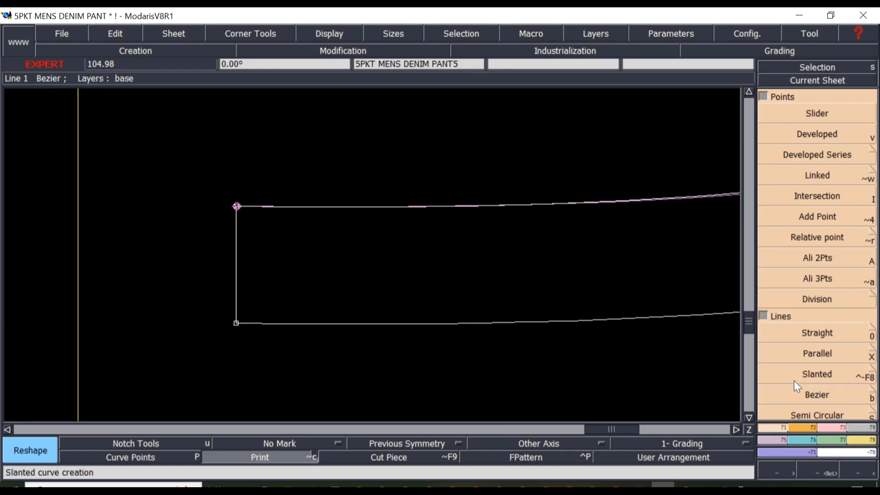
pyautogui.click(762, 316)
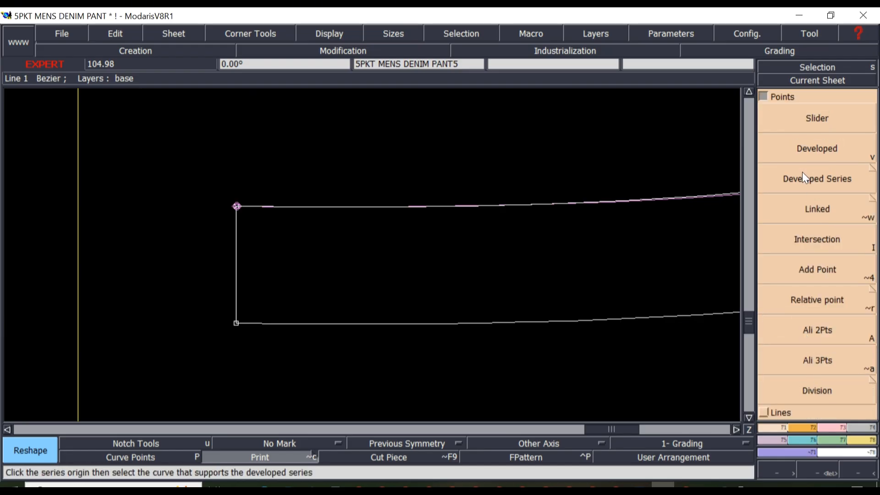
pyautogui.click(763, 96)
pyautogui.click(766, 110)
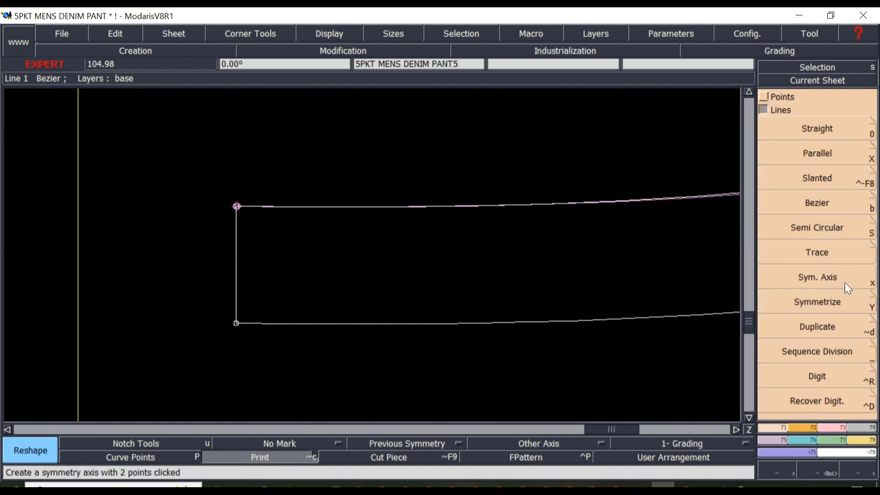
pyautogui.click(827, 278)
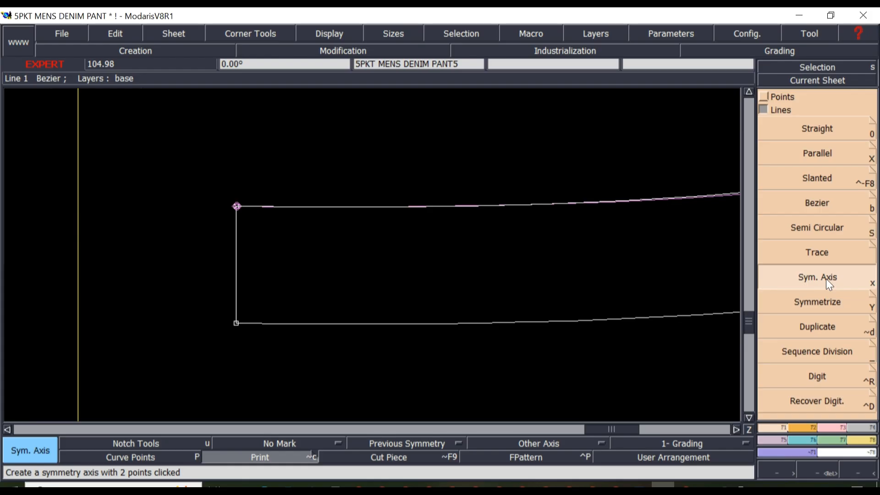
pyautogui.click(236, 324)
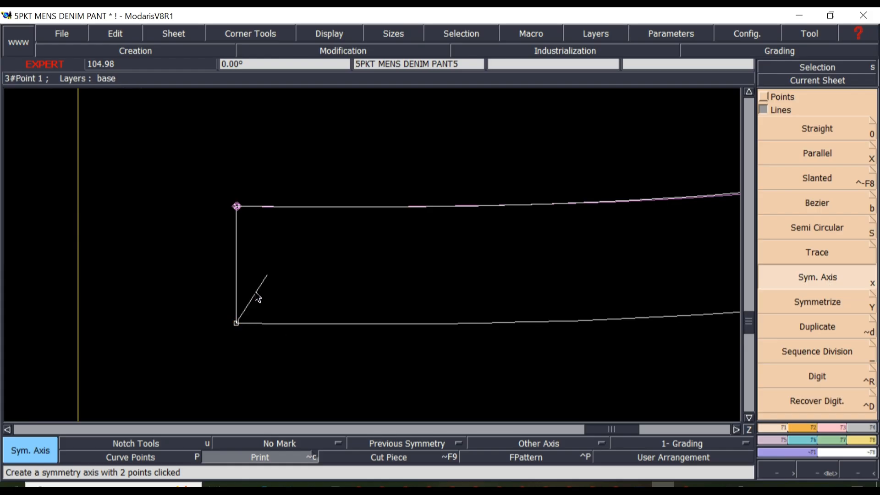
pyautogui.click(236, 274)
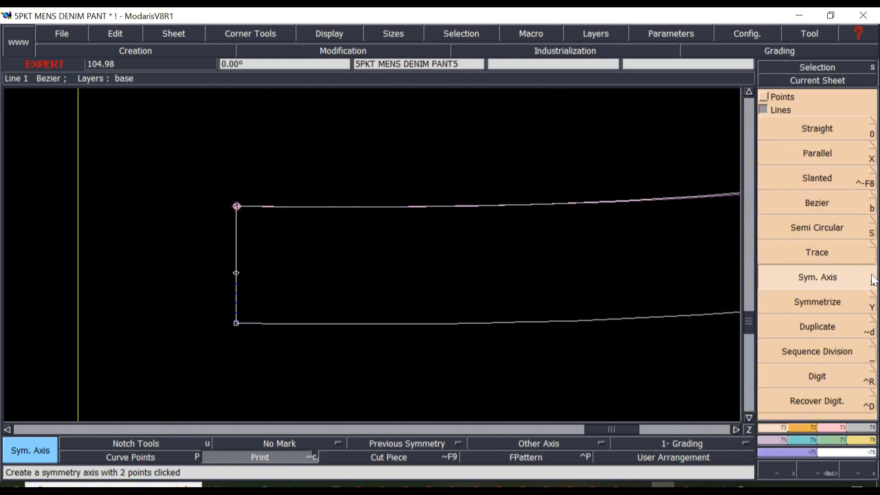
# Symmetrize the bottom and upper waistband curves across the symmetry axis on the vertical line
pyautogui.click(821, 302)
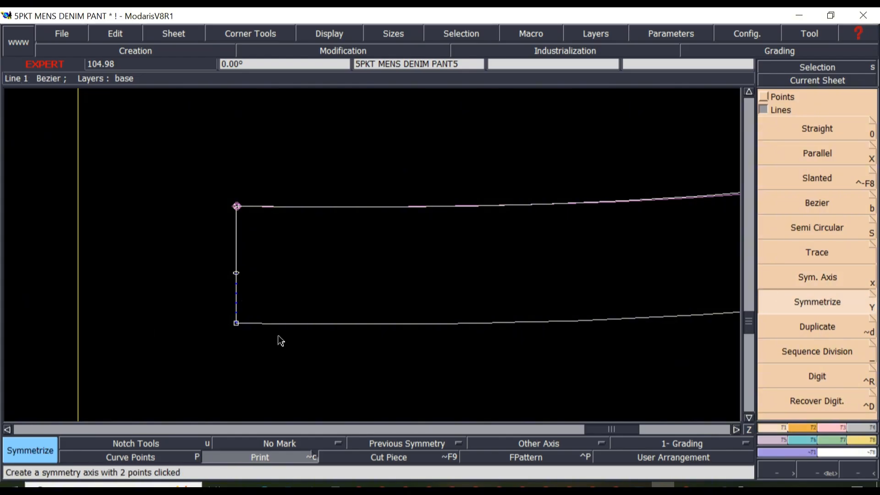
pyautogui.click(292, 324)
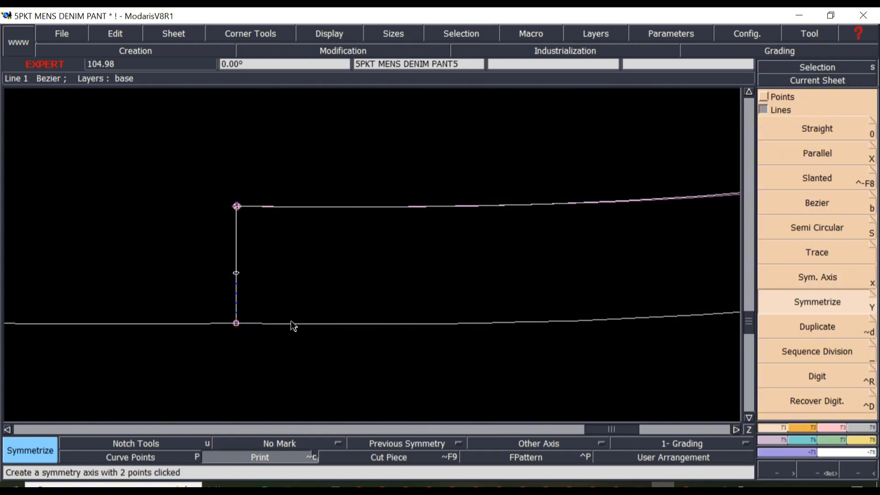
pyautogui.click(297, 207)
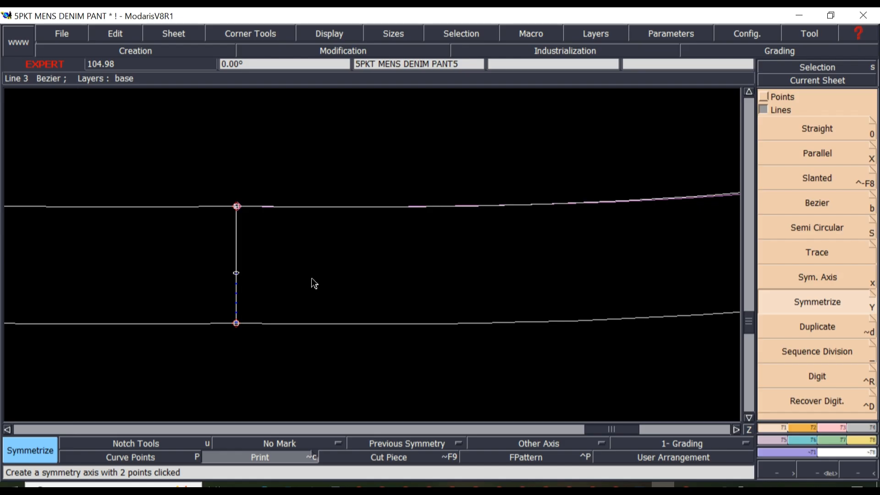
pyautogui.scroll(-3, 314, 283)
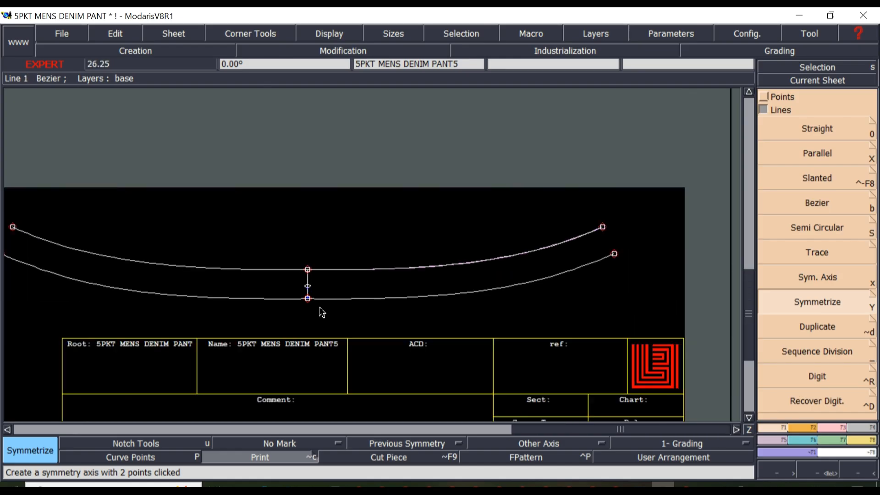
pyautogui.scroll(1, 304, 290)
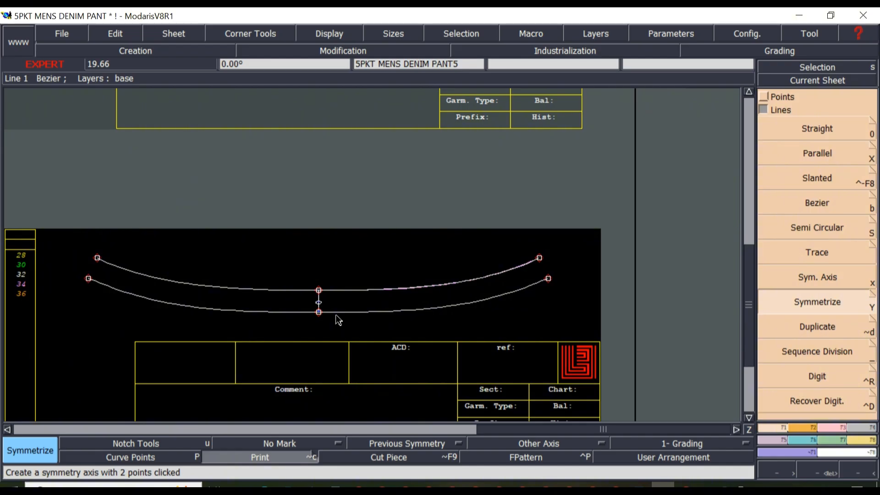
pyautogui.scroll(1, 336, 315)
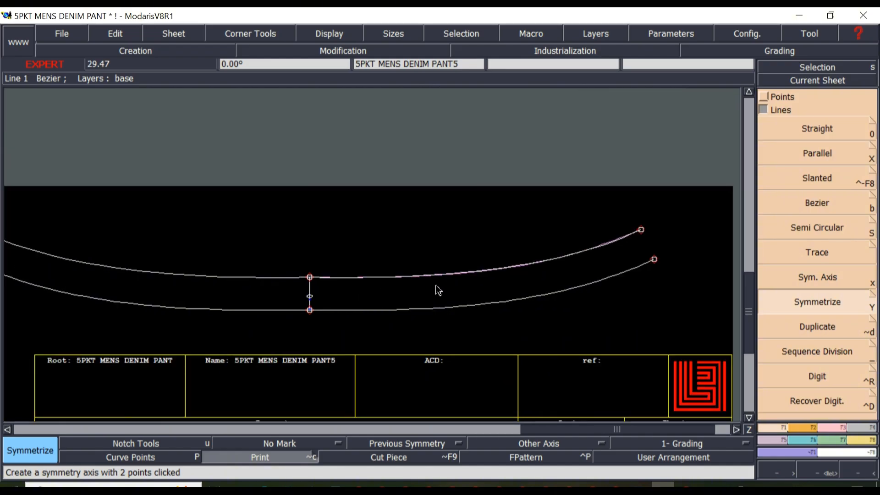
pyautogui.scroll(1, 339, 290)
pyautogui.scroll(1, 321, 271)
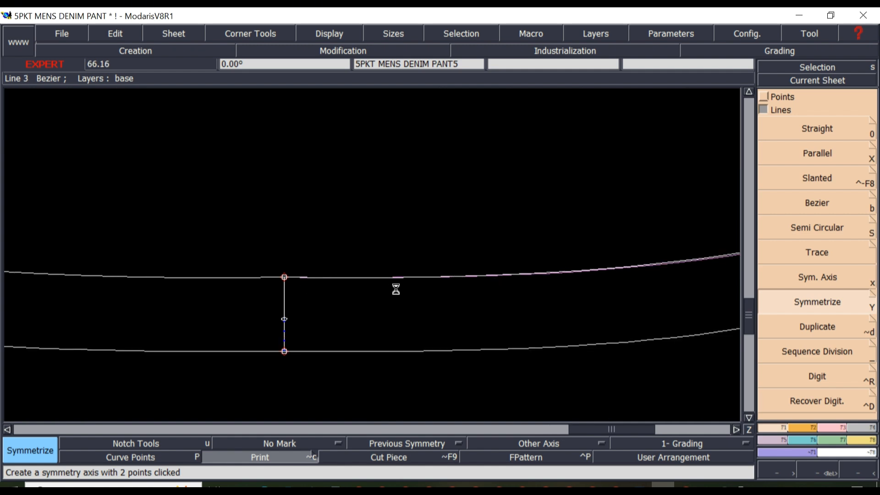
pyautogui.scroll(-1, 397, 290)
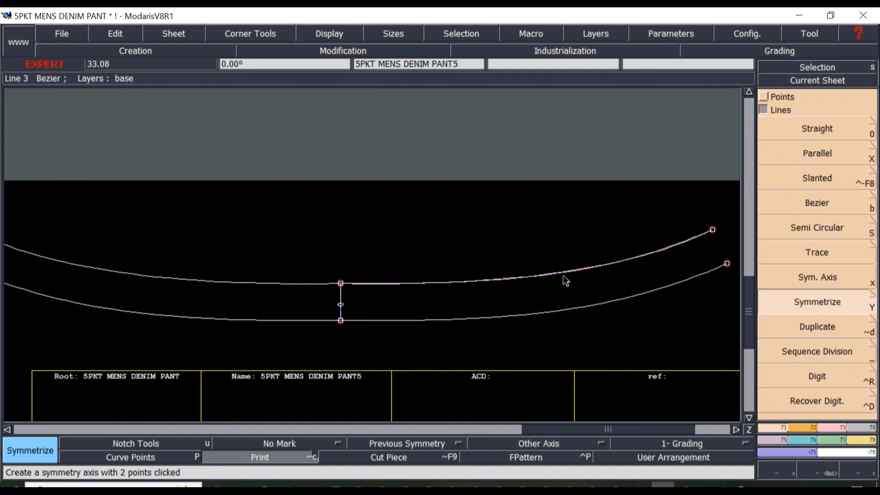
pyautogui.scroll(1, 563, 276)
# Display the curve handles and reshape the upper right curve by raising its handle nearest the vertical line slightly
pyautogui.click(832, 425)
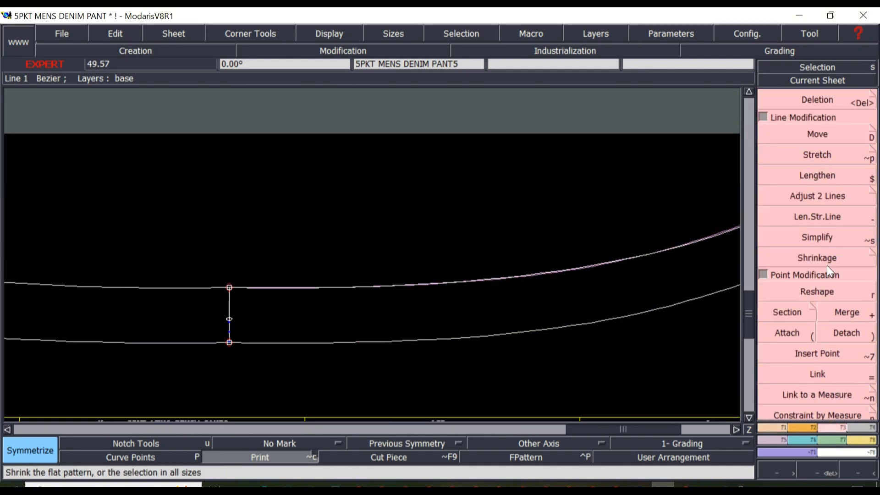
pyautogui.click(824, 291)
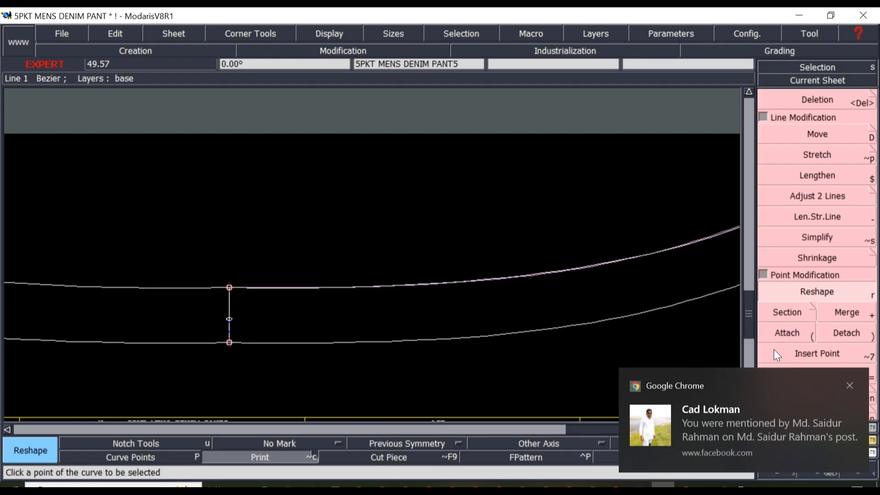
pyautogui.click(850, 385)
pyautogui.click(830, 377)
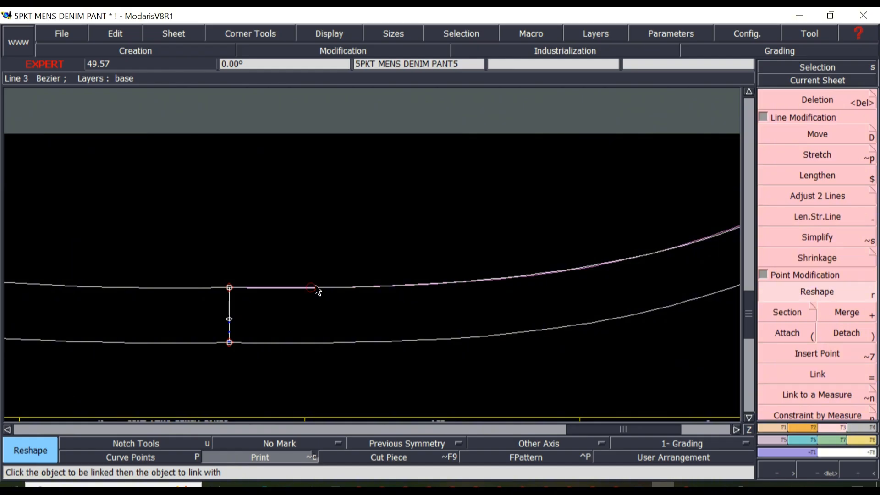
pyautogui.scroll(-1, 450, 304)
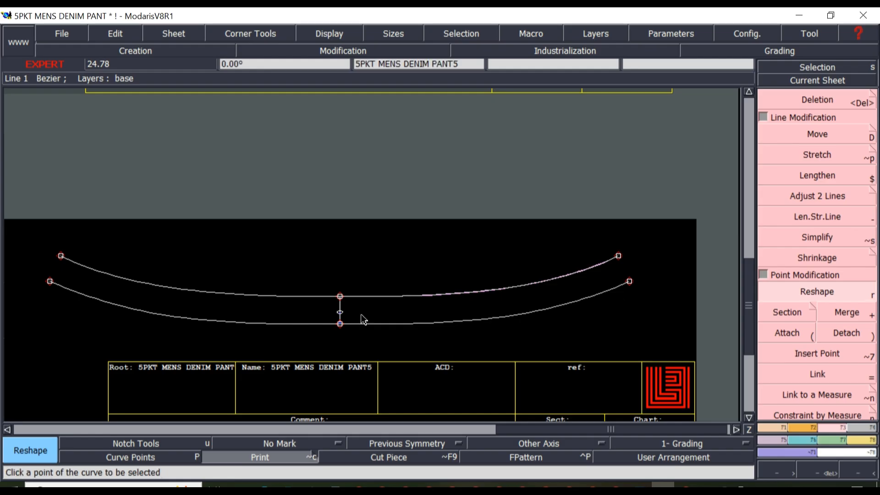
pyautogui.scroll(2, 380, 320)
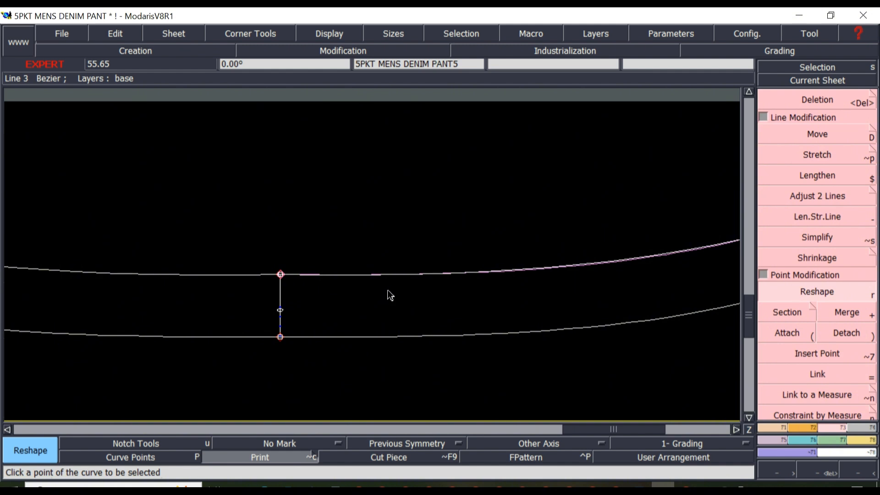
pyautogui.hotkey('ctrl', 'F11')
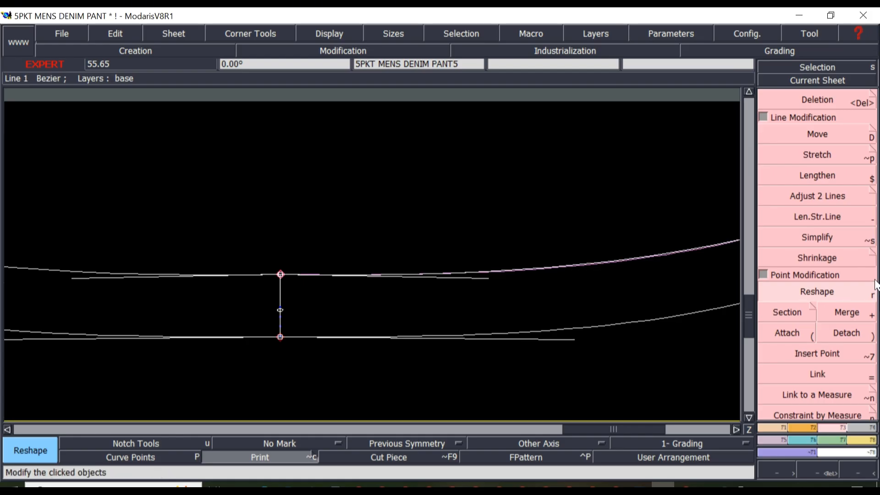
pyautogui.click(485, 278)
pyautogui.click(488, 276)
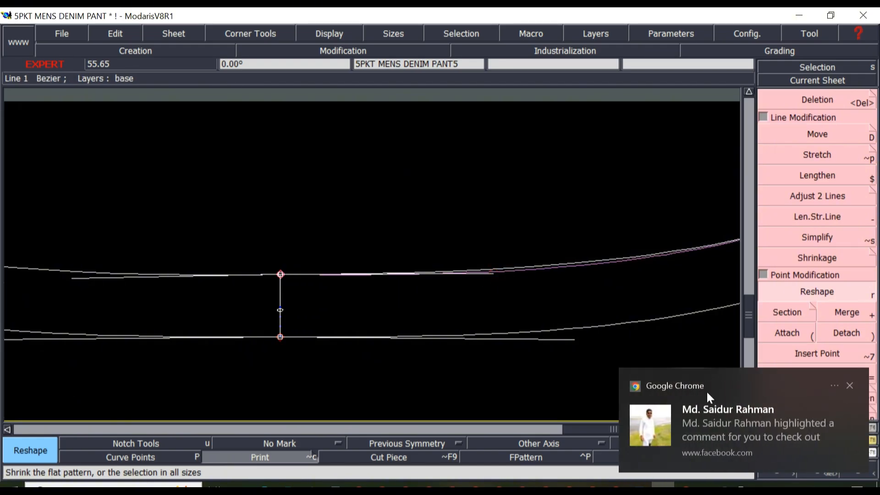
# Dismiss the browser notification and delete the two mirrored waistband curves on the left side of the vertical line
pyautogui.click(850, 386)
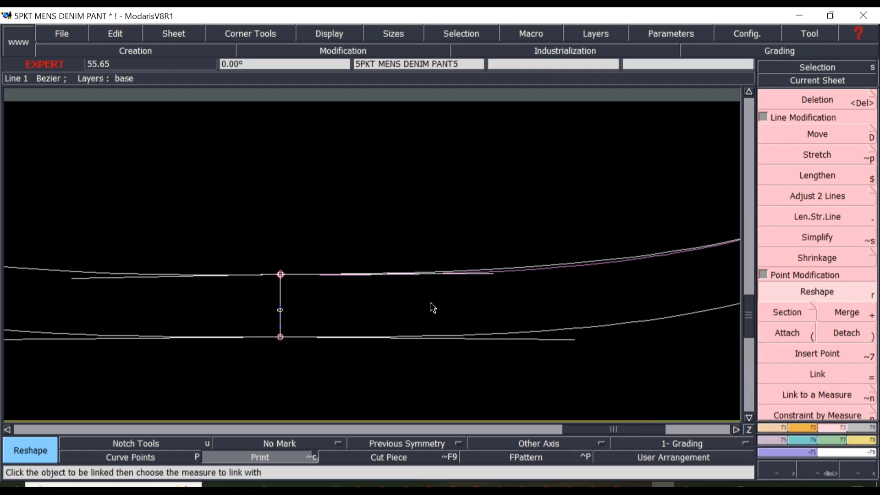
pyautogui.scroll(-1, 431, 303)
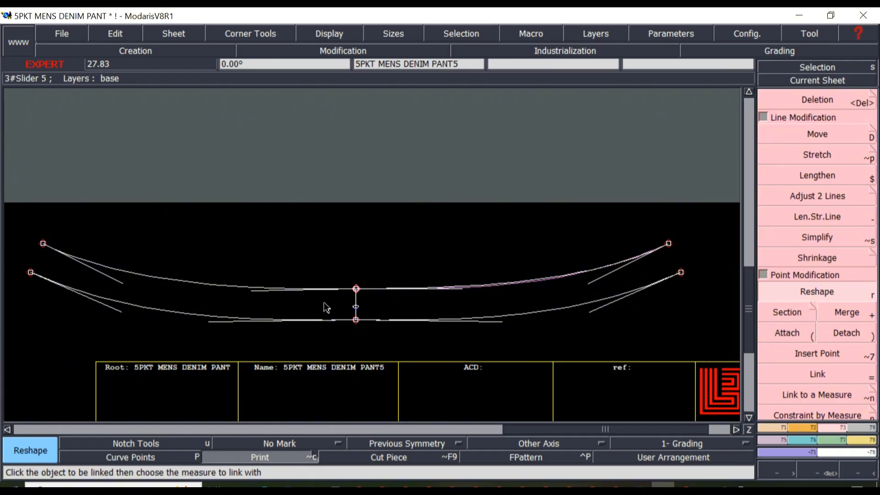
pyautogui.click(817, 99)
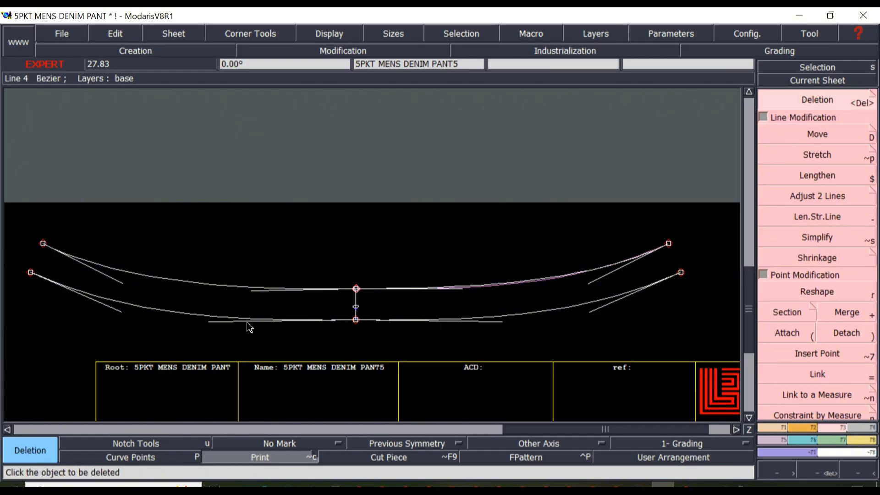
pyautogui.click(203, 285)
pyautogui.click(191, 317)
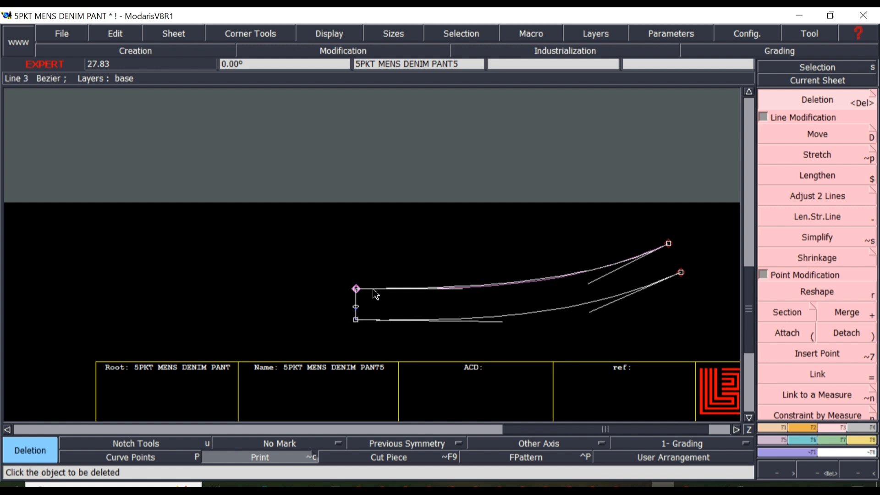
# Symmetrize the reshaped upper curve and the bottom curve across the axis on the vertical line again
pyautogui.click(777, 428)
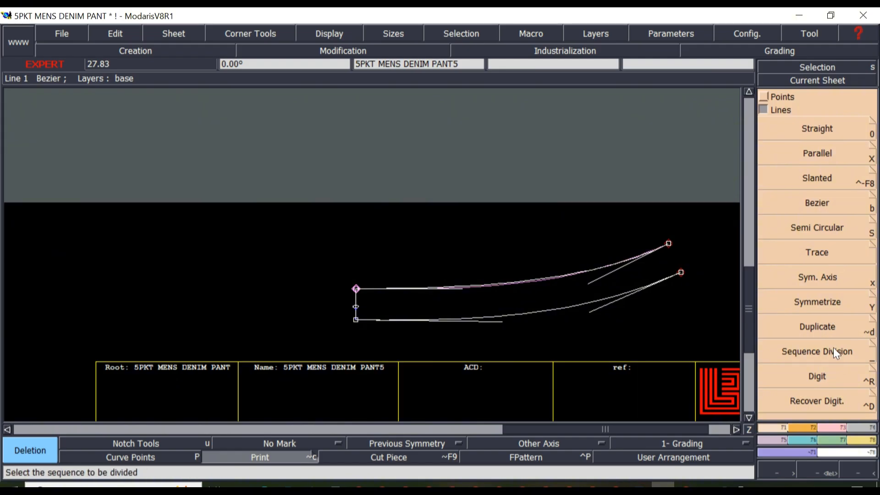
pyautogui.click(825, 307)
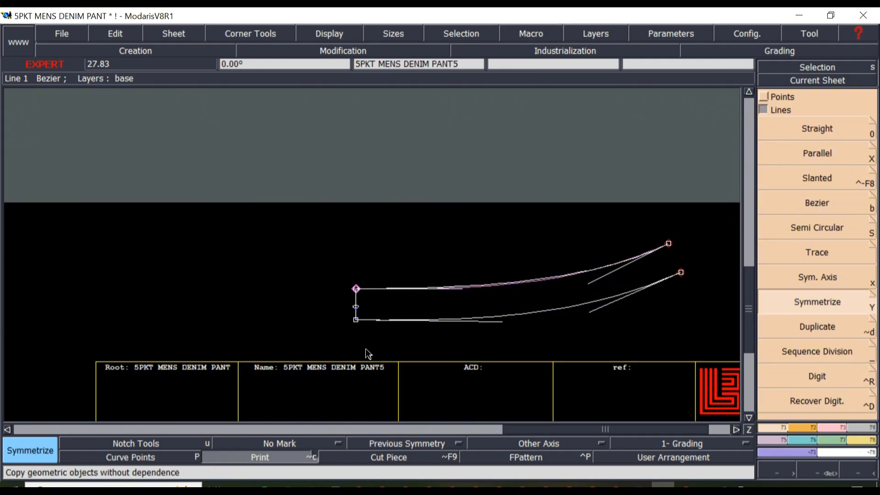
pyautogui.click(372, 288)
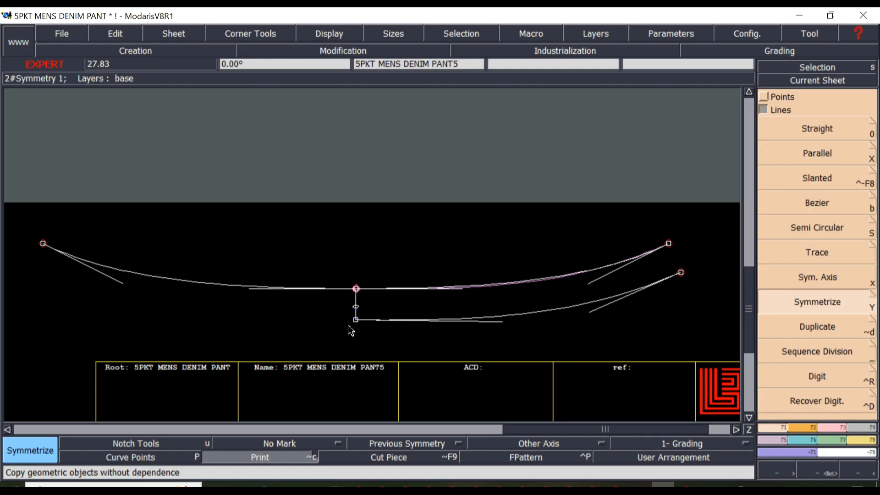
pyautogui.scroll(-2, 354, 323)
pyautogui.scroll(3, 354, 320)
pyautogui.scroll(1, 356, 322)
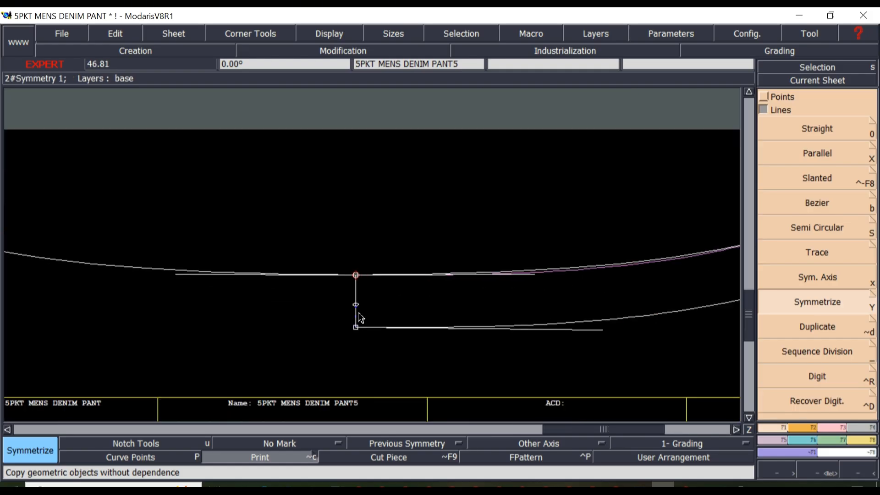
pyautogui.scroll(-2, 362, 337)
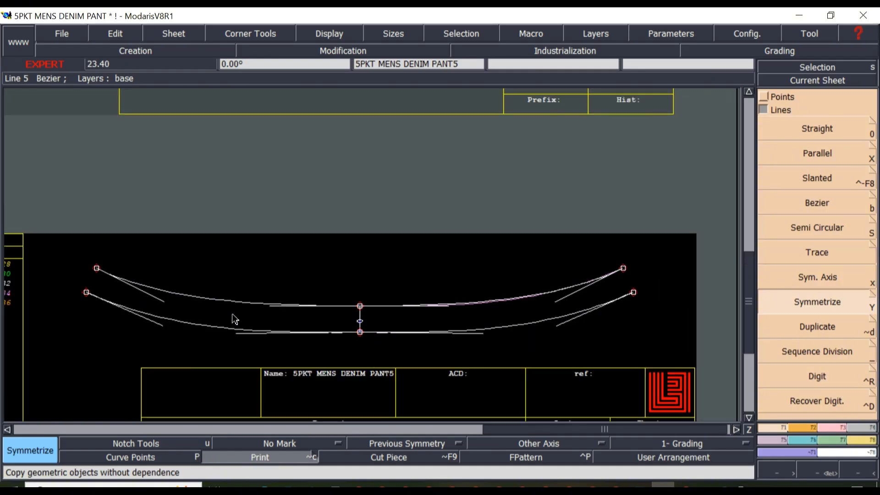
# Delete the newly symmetrized upper and bottom curves, leaving only the right half of the waistband
pyautogui.click(826, 426)
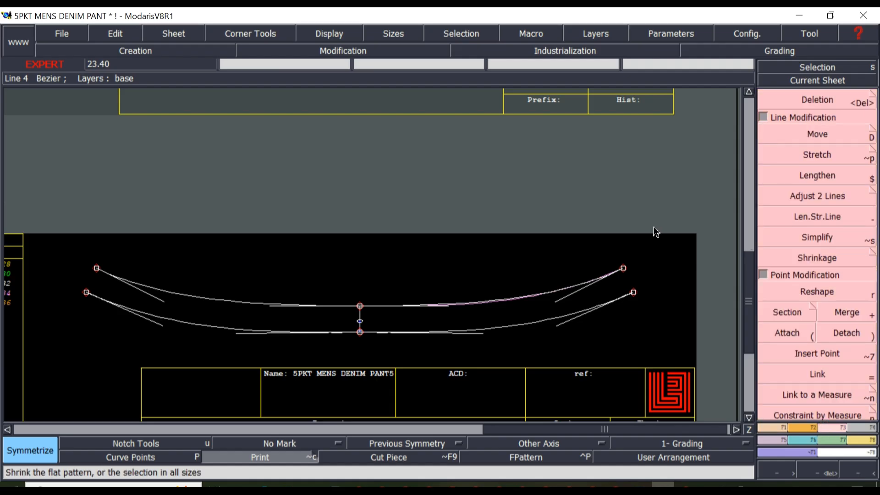
pyautogui.click(787, 106)
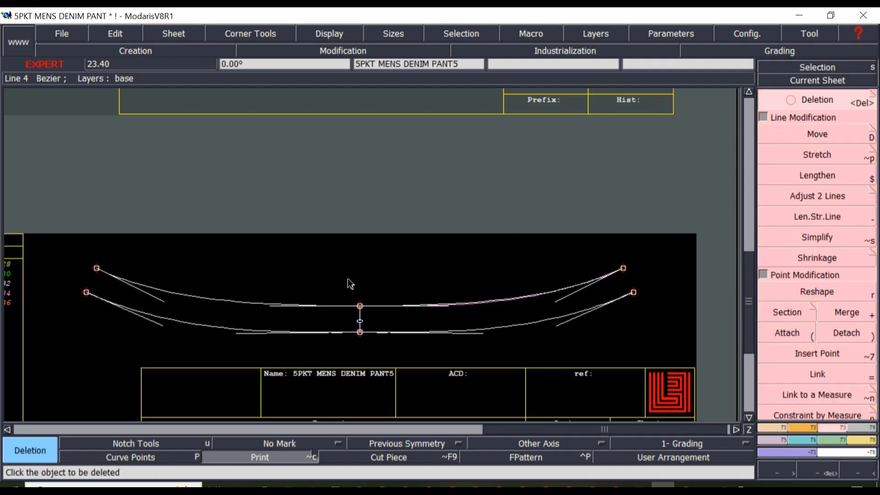
pyautogui.click(233, 302)
pyautogui.click(222, 326)
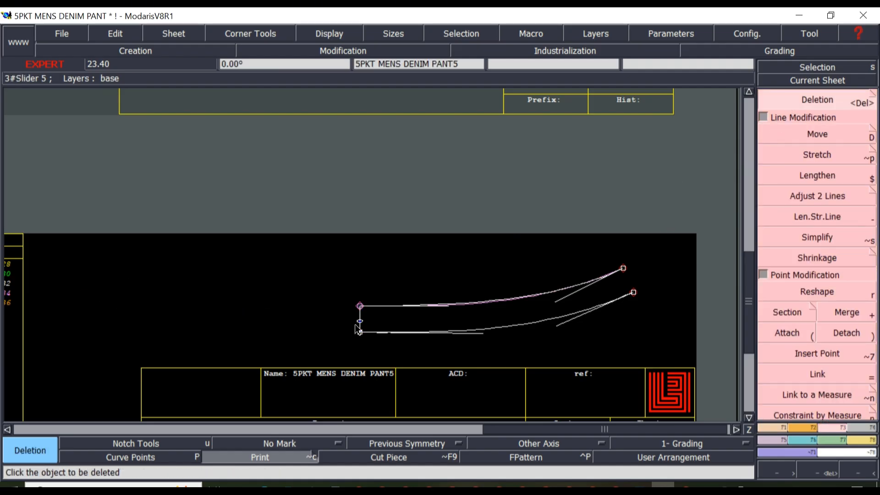
# Erase the symmetry axis object lying on the vertical centre line
pyautogui.scroll(2, 360, 334)
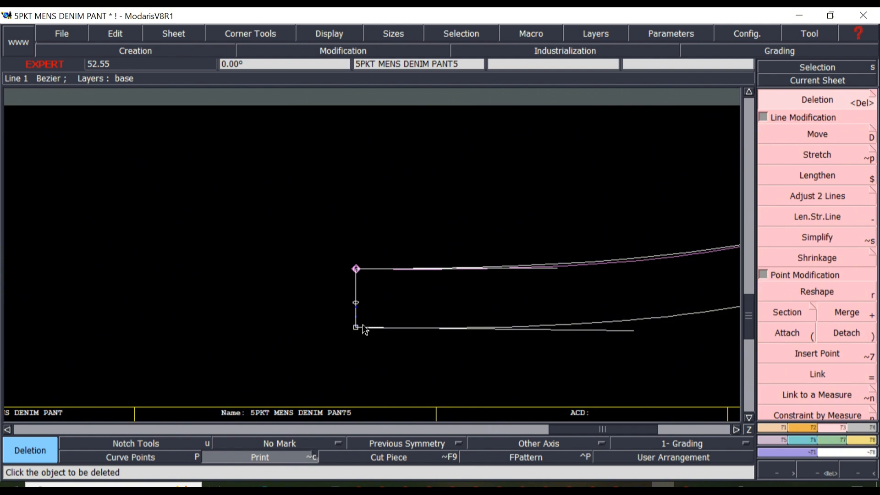
pyautogui.click(597, 36)
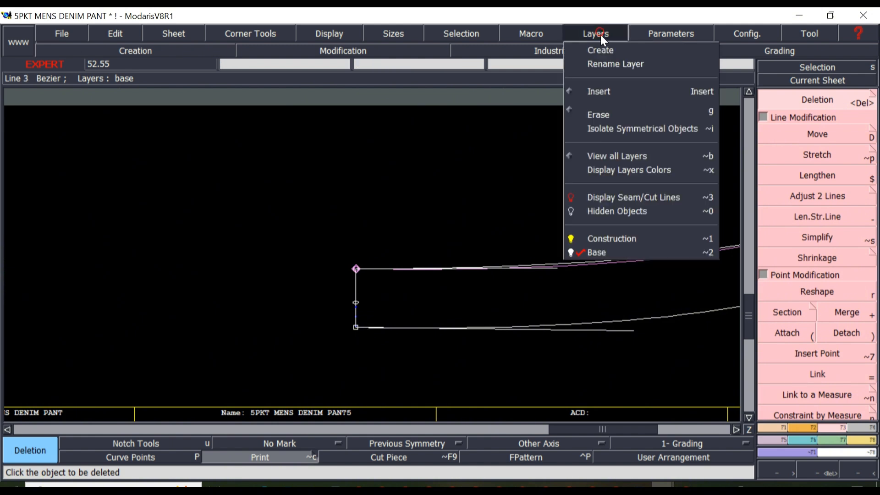
pyautogui.click(601, 114)
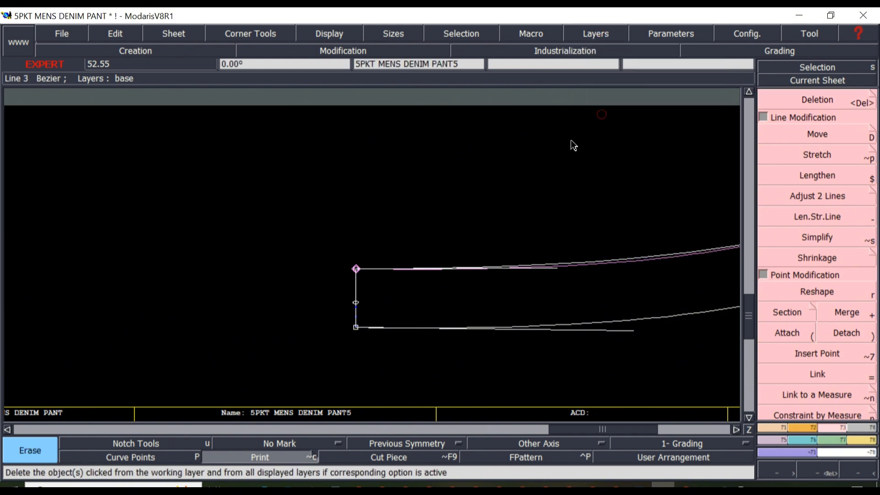
pyautogui.click(357, 303)
pyautogui.scroll(-1, 376, 297)
pyautogui.scroll(1, 678, 253)
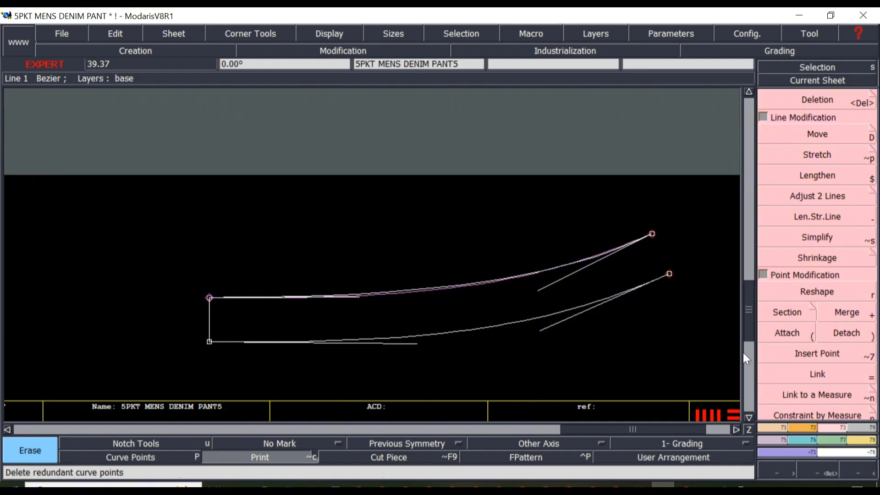
# Hide the curve handles and turn off the Print display of the reference curve
pyautogui.hotkey('ctrl', 'h')
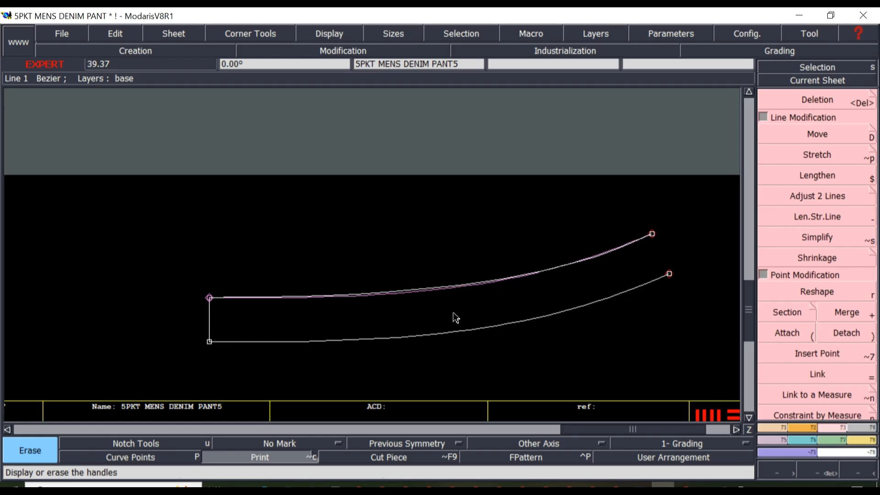
pyautogui.scroll(1, 411, 311)
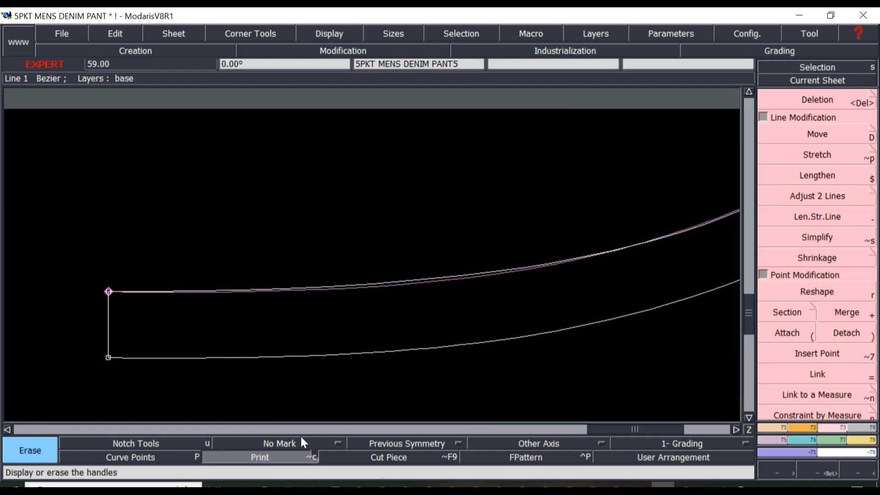
pyautogui.click(284, 456)
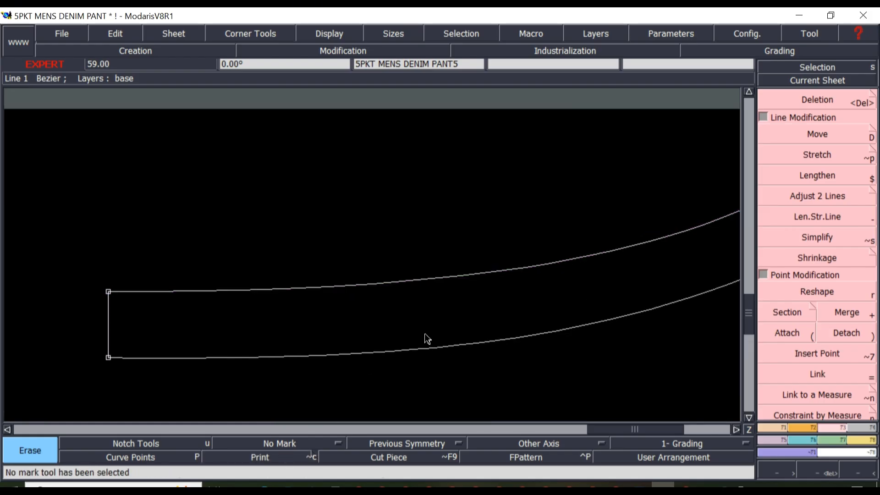
# Place a developed point on the bottom curve at a curve length of 17 inches from the vertical line's lower endpoint
pyautogui.scroll(-1, 425, 340)
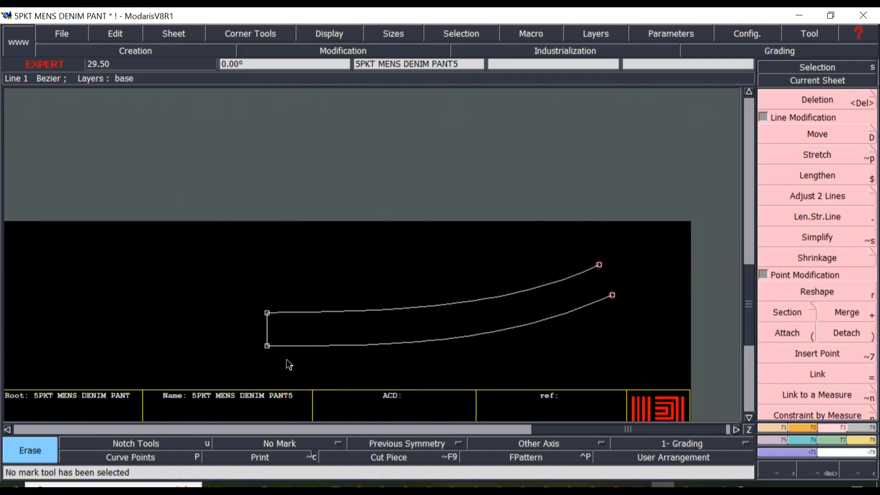
pyautogui.press('d')
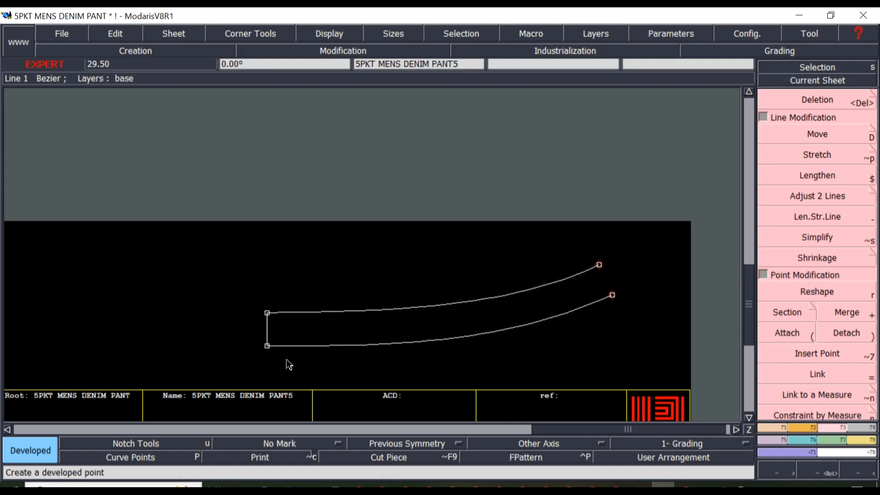
pyautogui.click(267, 346)
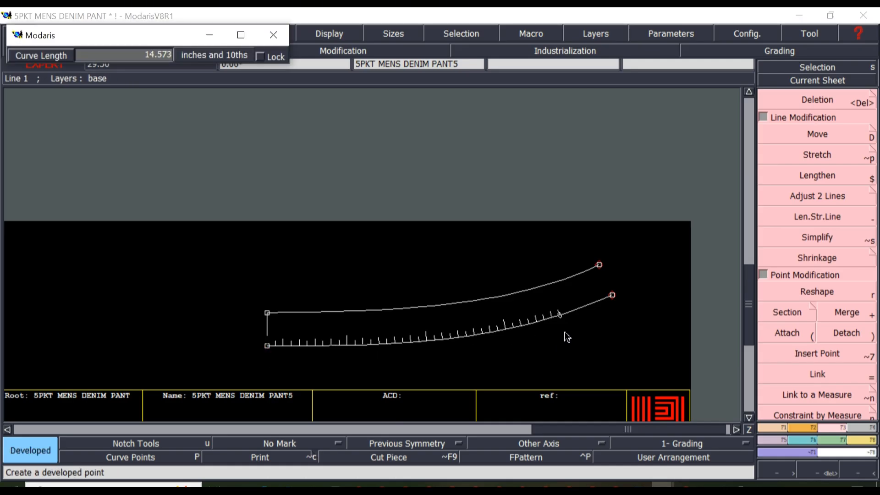
pyautogui.write('-0.375')
pyautogui.write('17')
pyautogui.press('Return')
pyautogui.click(614, 325)
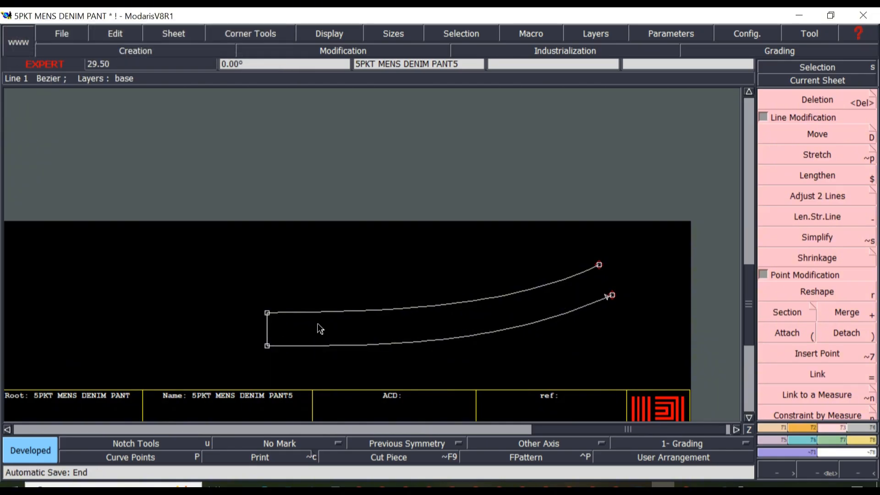
# Start a developed point on the upper curve from the vertical line's upper endpoint, and divide 34.75 by 2 in the Calculator
pyautogui.click(267, 313)
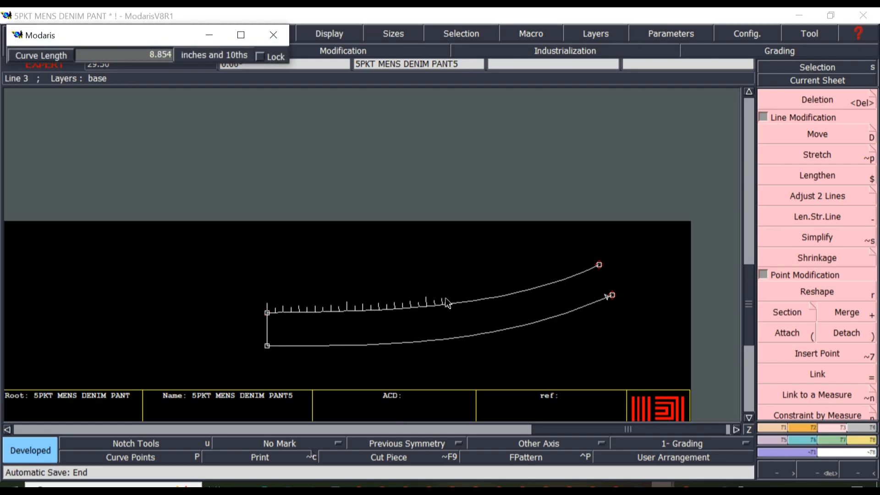
pyautogui.press('Down')
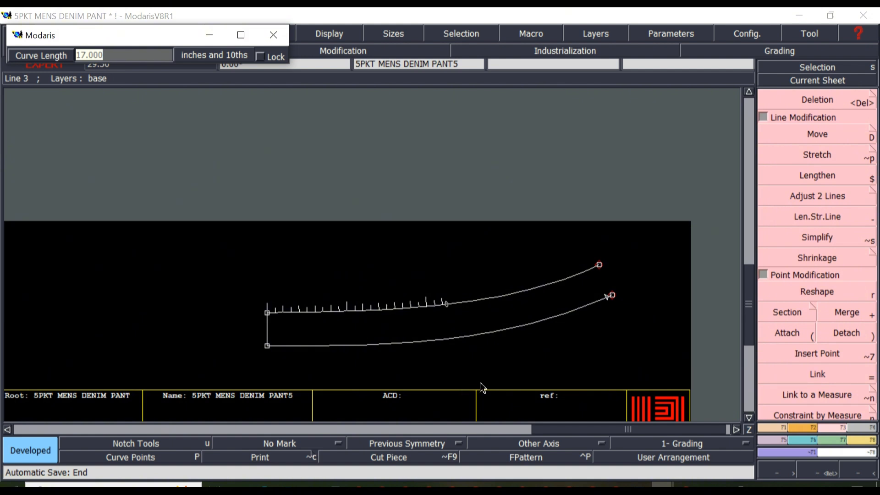
pyautogui.click(336, 485)
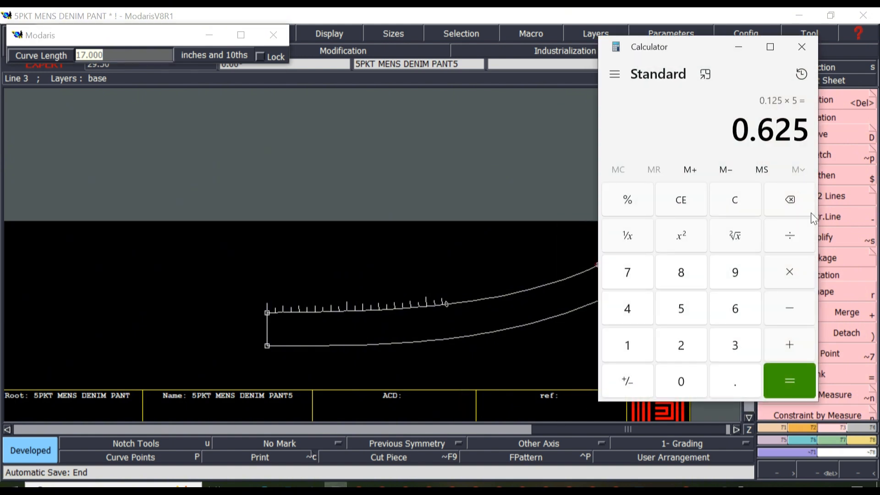
pyautogui.click(736, 200)
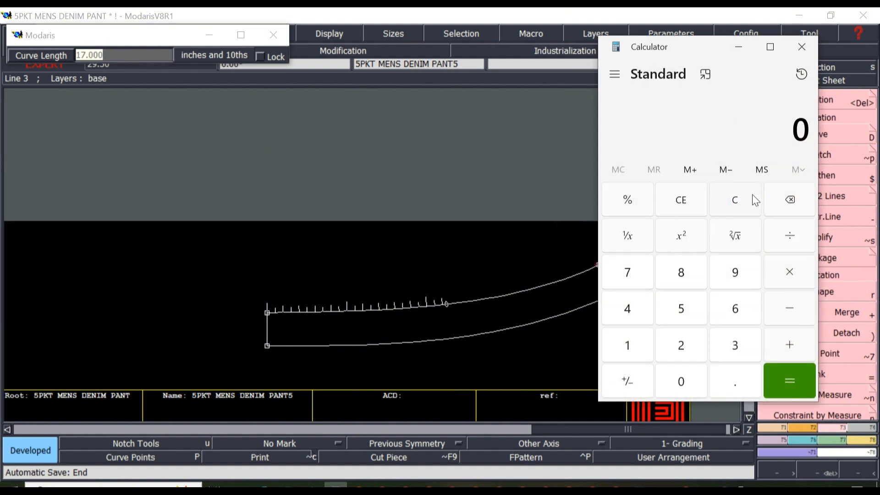
pyautogui.write('34')
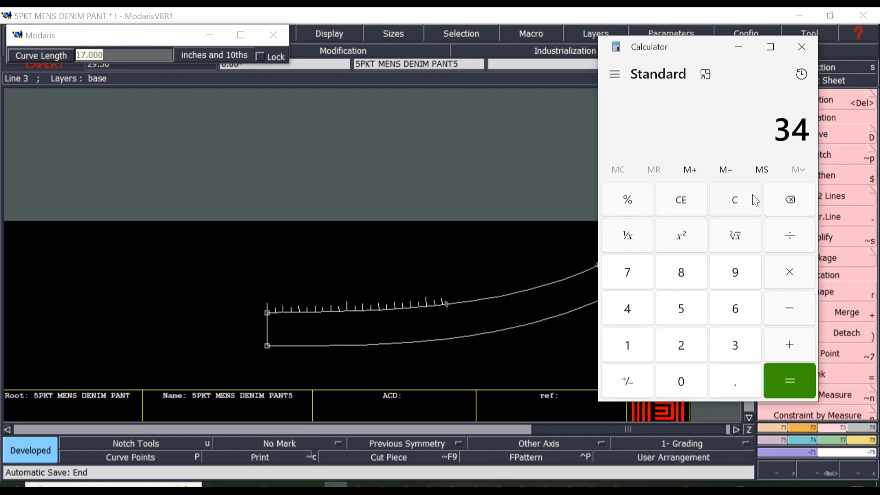
pyautogui.write('.75')
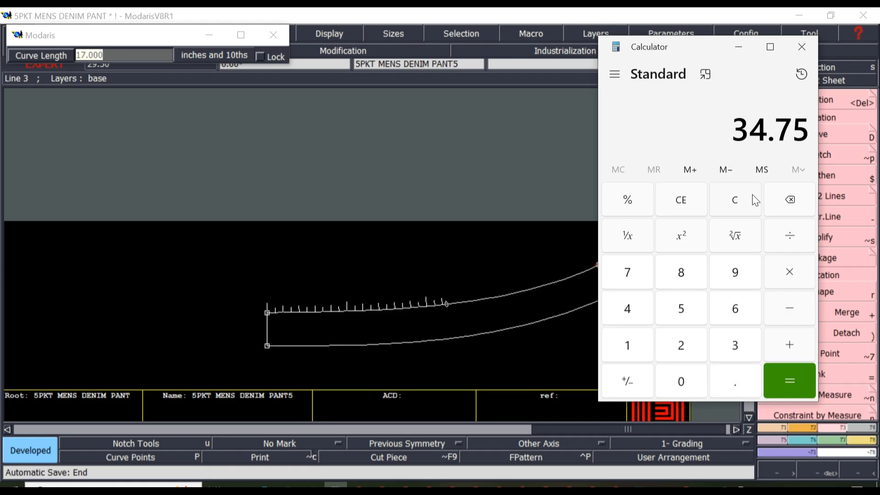
pyautogui.press('/')
pyautogui.write('2')
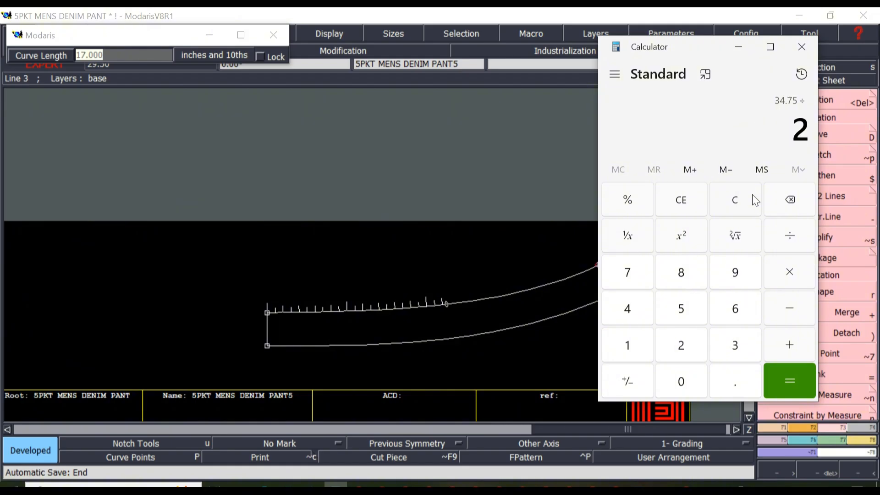
pyautogui.press('Return')
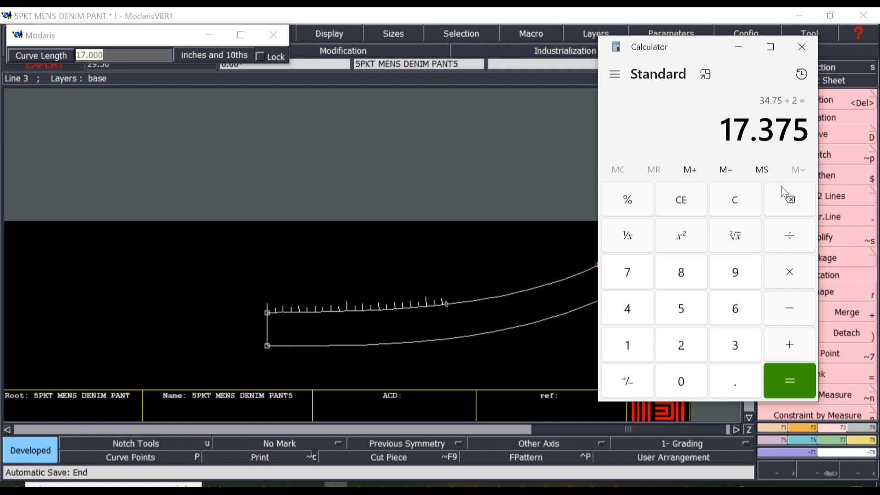
# Clear the calculation and divide 32.75 by 2
pyautogui.click(736, 202)
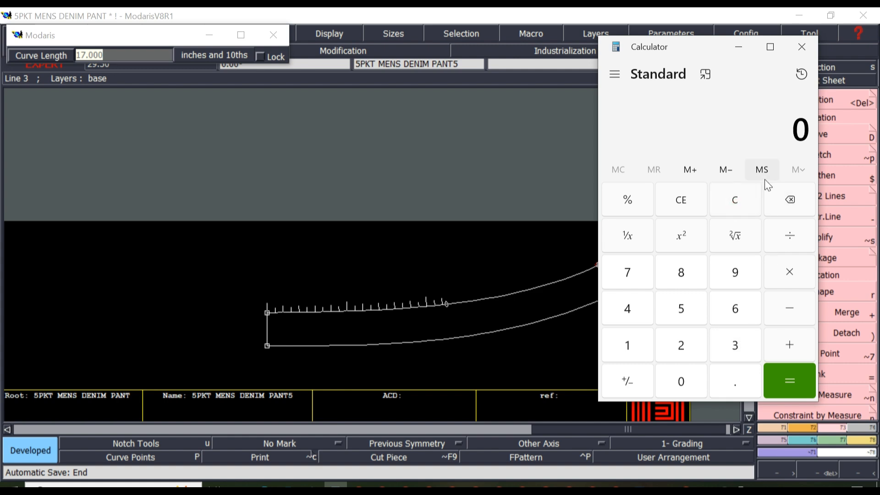
pyautogui.write('32.3')
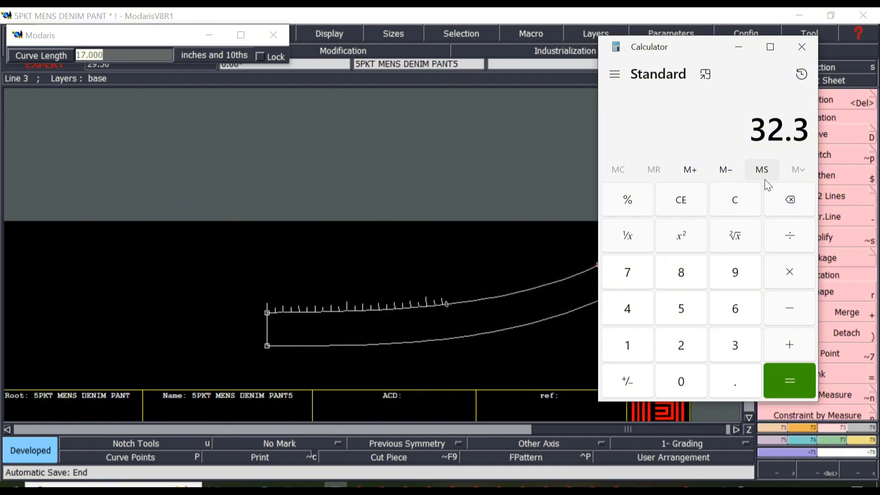
pyautogui.press('BackSpace')
pyautogui.write('75')
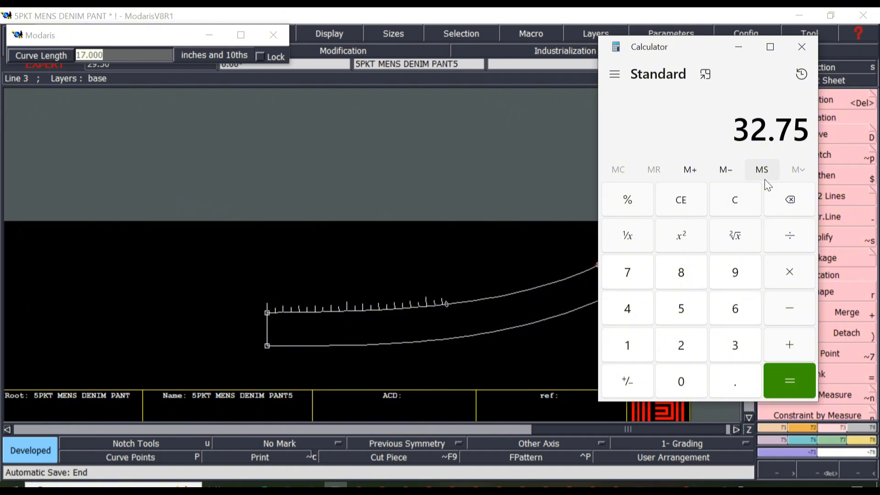
pyautogui.write('/')
pyautogui.write('2')
pyautogui.press('Return')
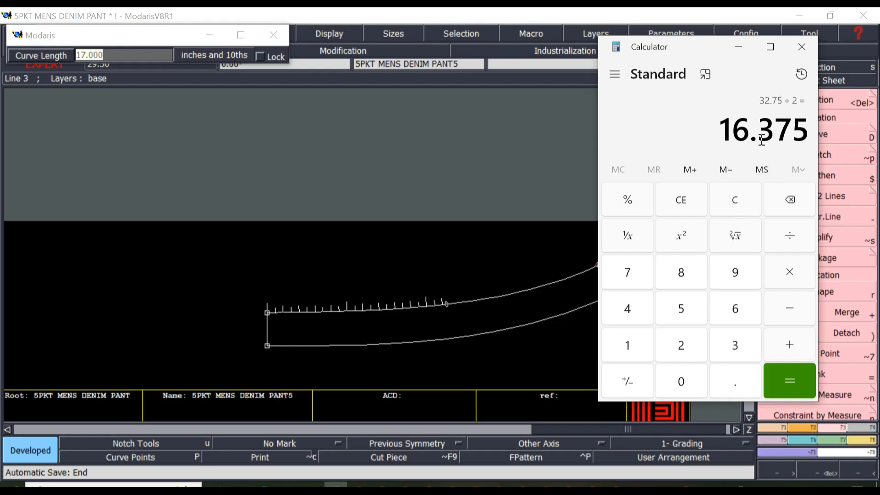
# Place the developed point on the upper curve at a curve length of 16.375 inches from the vertical line's upper endpoint
pyautogui.click(744, 52)
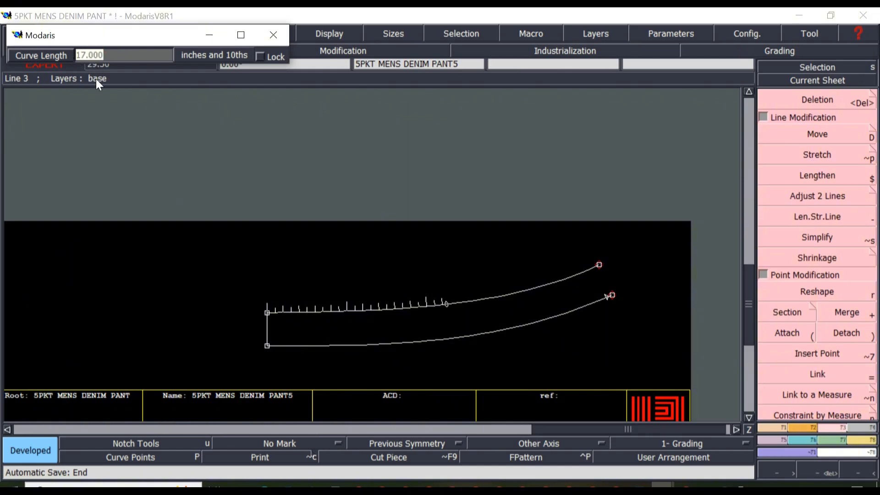
pyautogui.write('16.375')
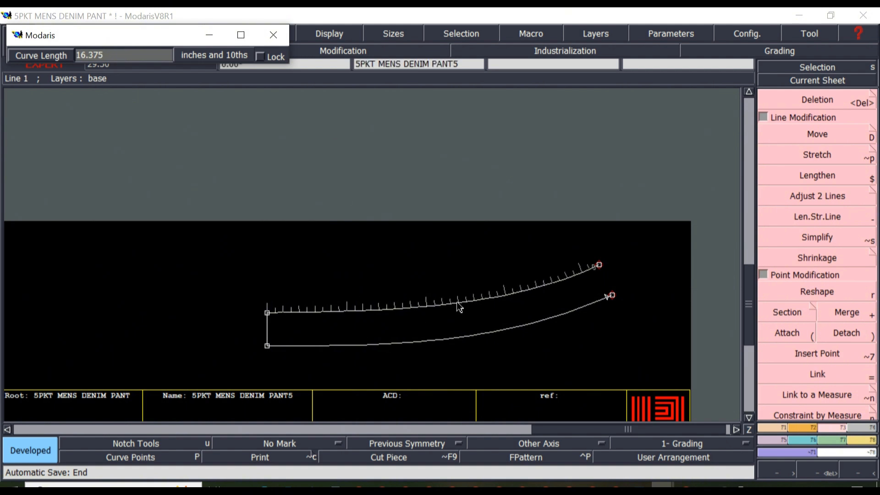
pyautogui.click(507, 278)
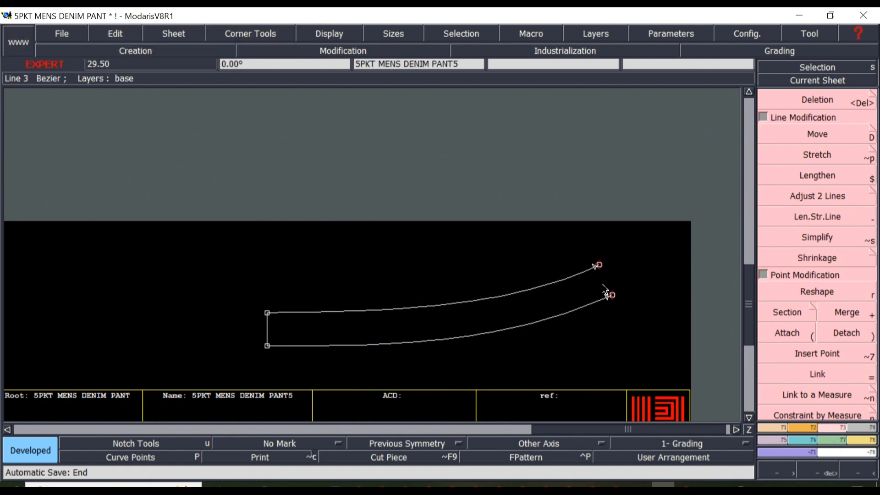
# Insert points at the developed marks on both waistband curves and delete the curve endpoints beyond them
pyautogui.scroll(2, 629, 284)
pyautogui.scroll(1, 605, 281)
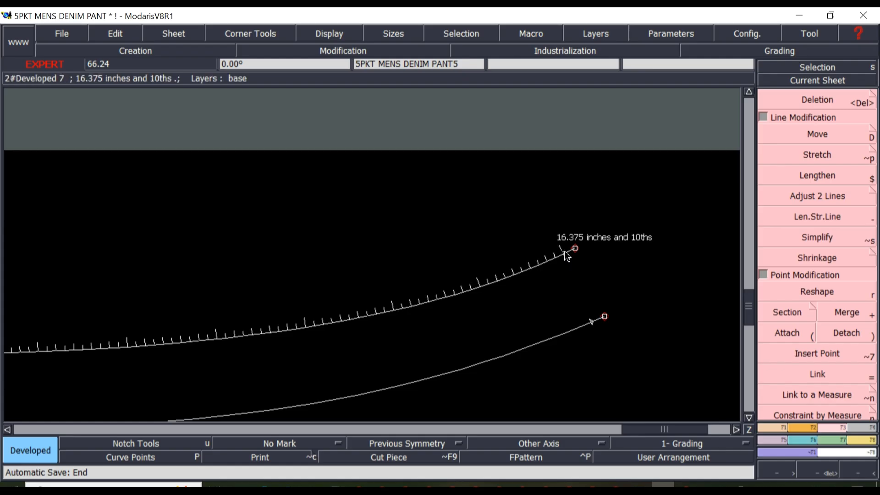
pyautogui.click(812, 353)
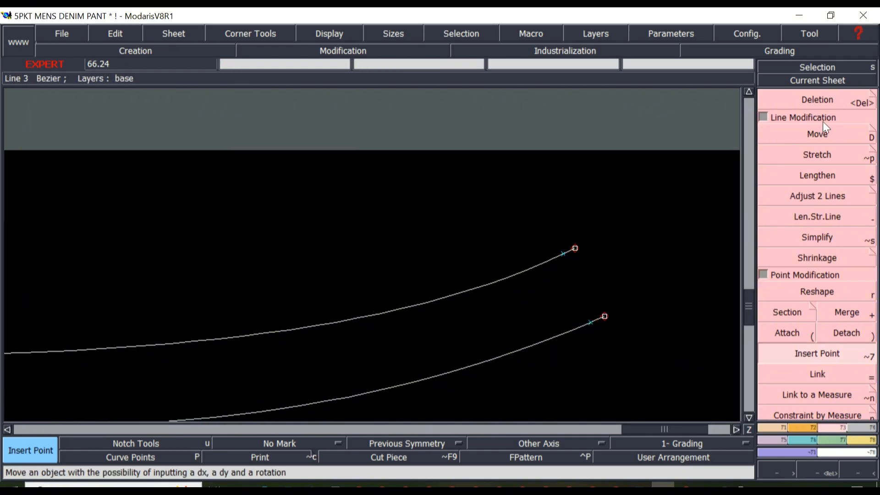
pyautogui.click(821, 102)
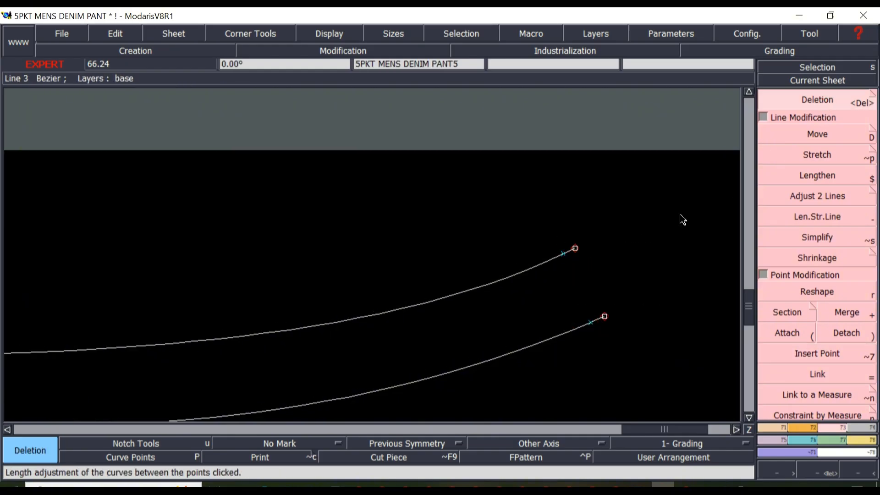
pyautogui.click(576, 248)
pyautogui.click(605, 317)
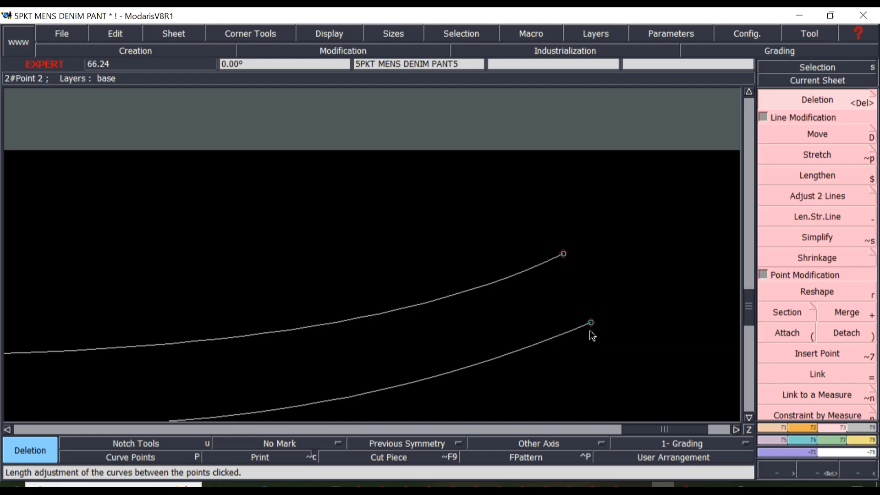
# Close the open end of the waistband with a Bezier line joining the ends of the bottom and upper curves
pyautogui.scroll(-2, 592, 334)
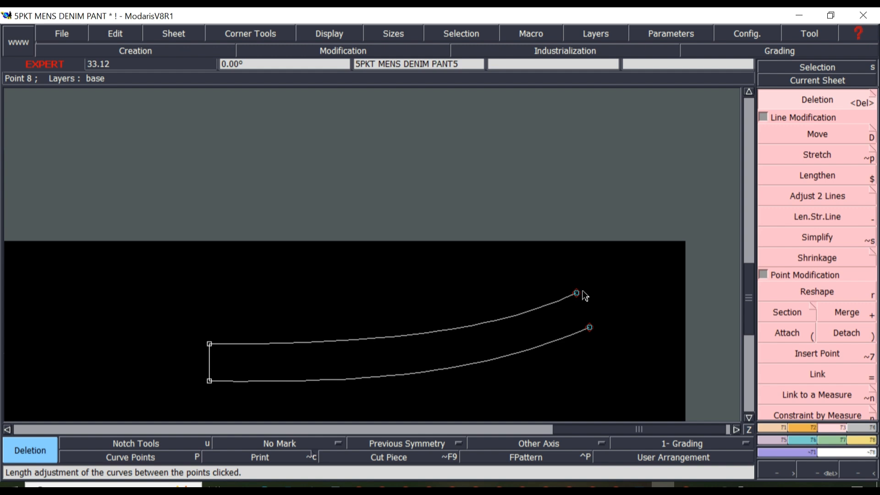
pyautogui.press('b')
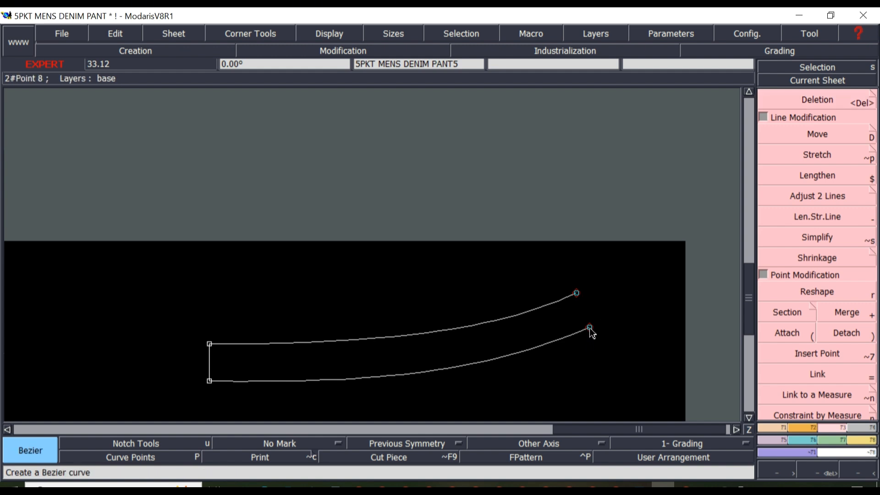
pyautogui.click(590, 328)
pyautogui.click(577, 294)
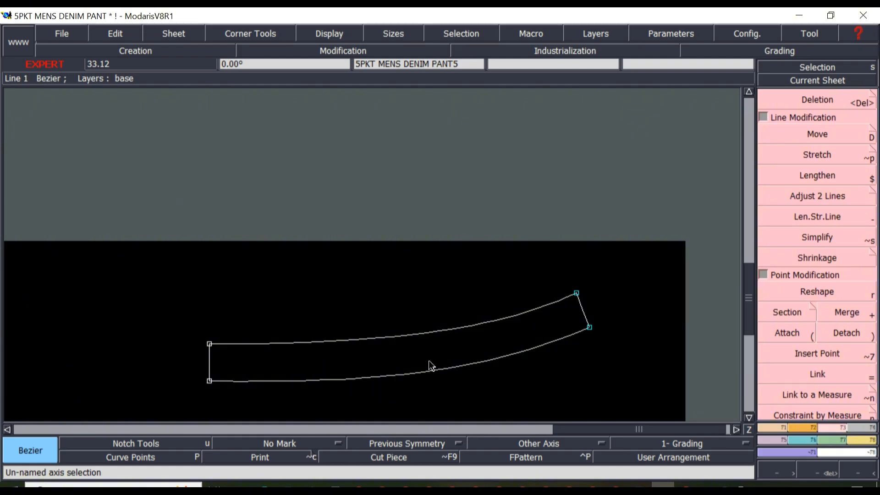
# Arrange all the sheets and create a dynamic length measure along the waist edge of the back panel with the patch pocket
pyautogui.press('j')
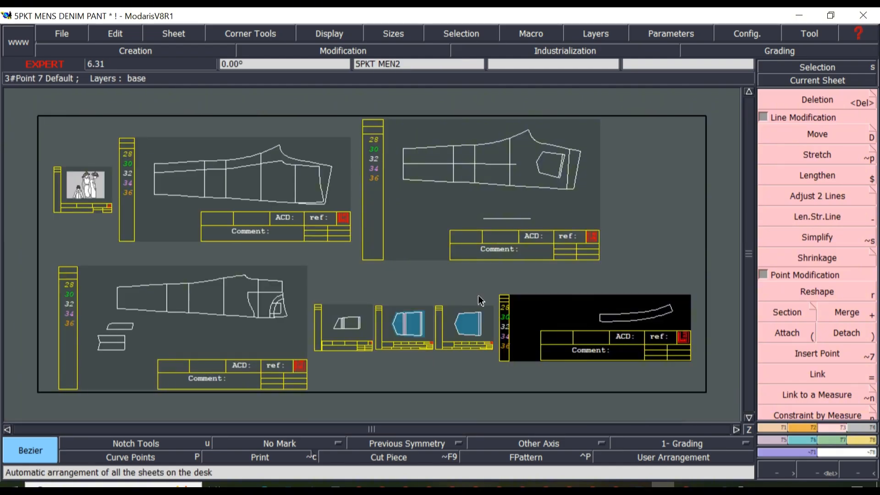
pyautogui.scroll(2, 574, 145)
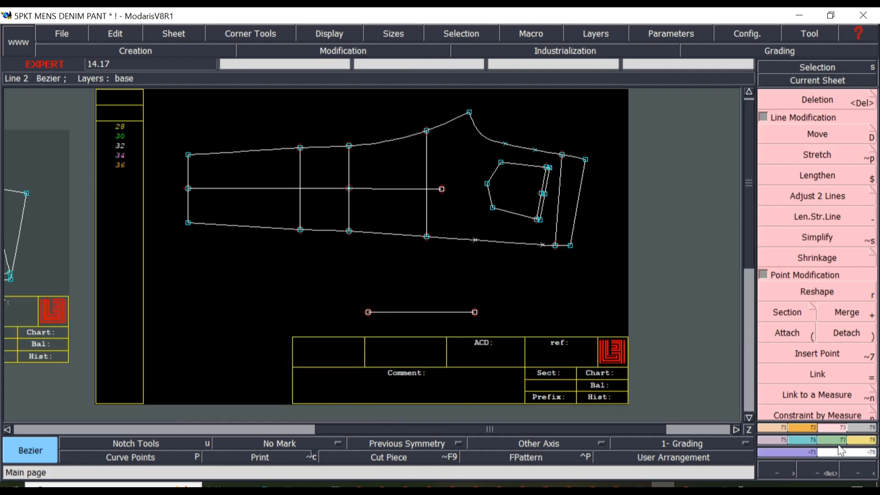
pyautogui.click(860, 440)
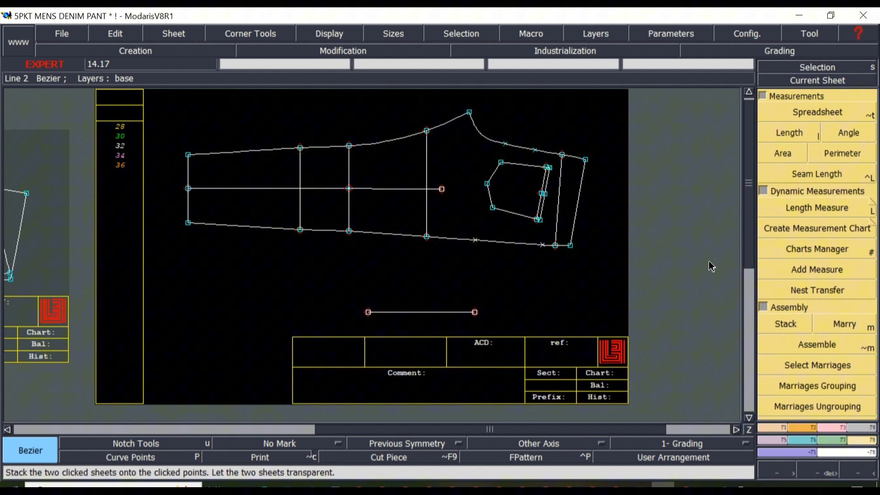
pyautogui.click(827, 210)
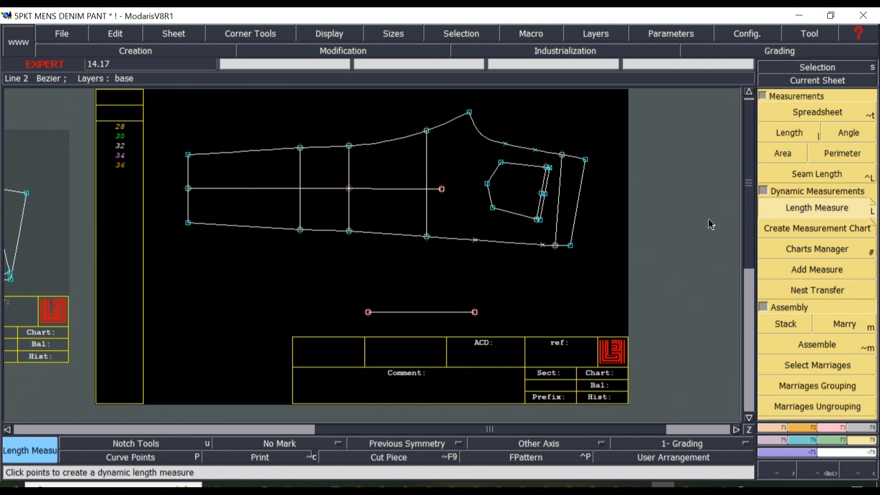
pyautogui.click(572, 247)
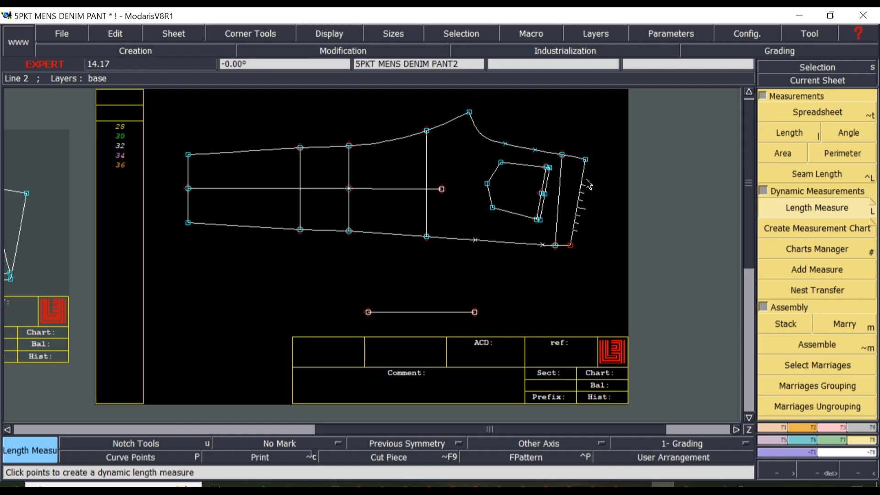
pyautogui.click(595, 149)
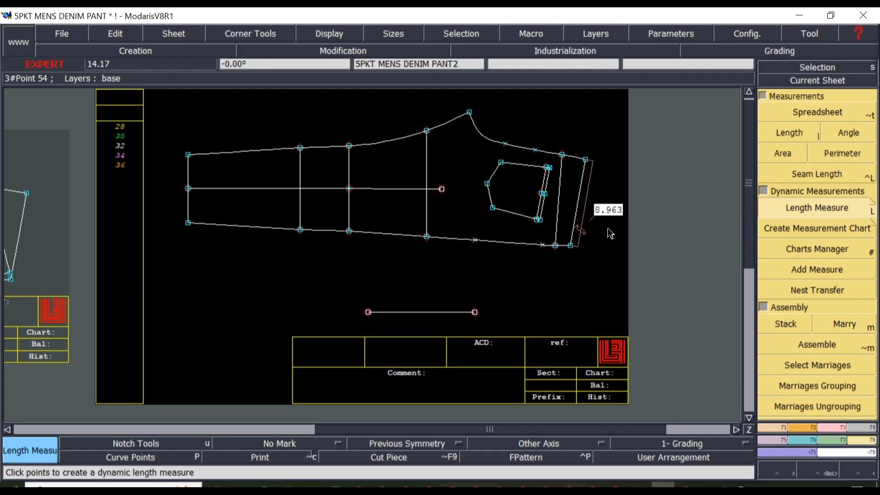
# Place a developed point on the waistband's bottom curve at a curve length of 8.963 inches from the vertical line's lower endpoint
pyautogui.scroll(-1, 608, 229)
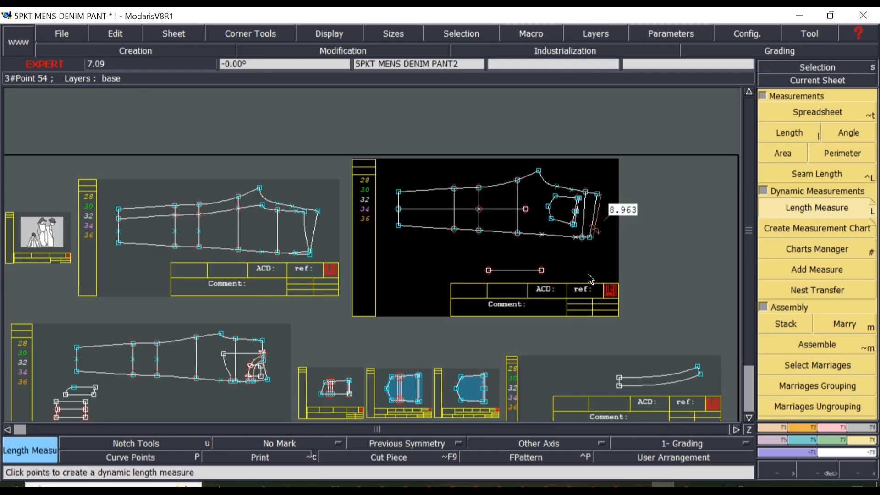
pyautogui.scroll(1, 594, 265)
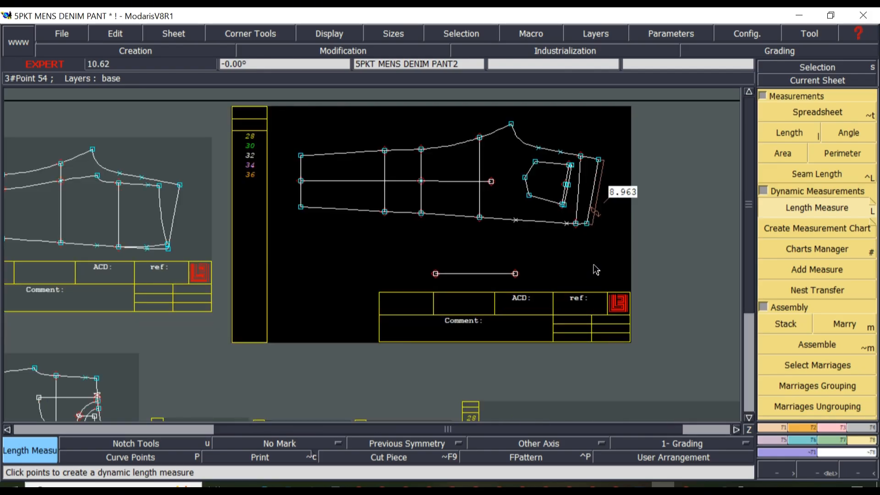
pyautogui.scroll(-1, 596, 269)
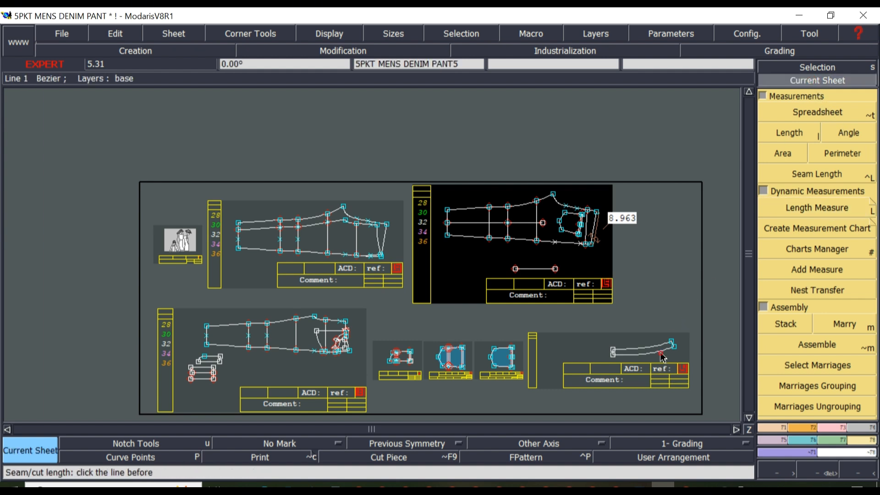
pyautogui.press('Home')
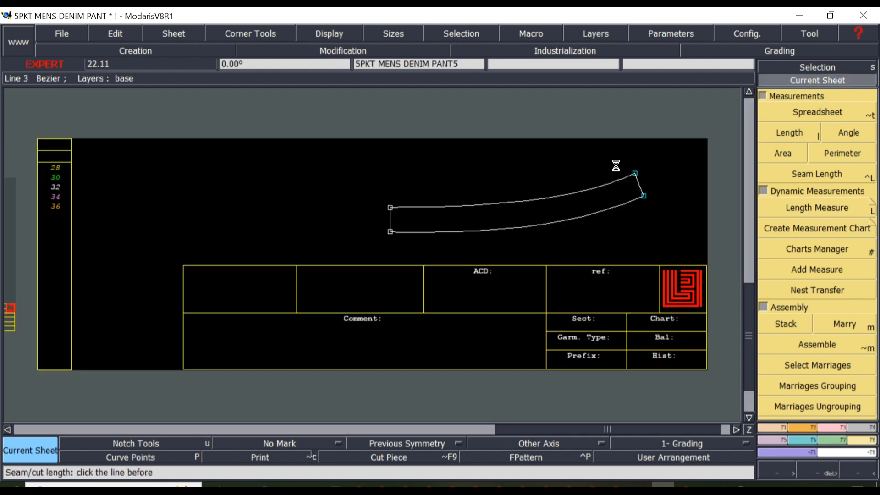
pyautogui.scroll(2, 619, 171)
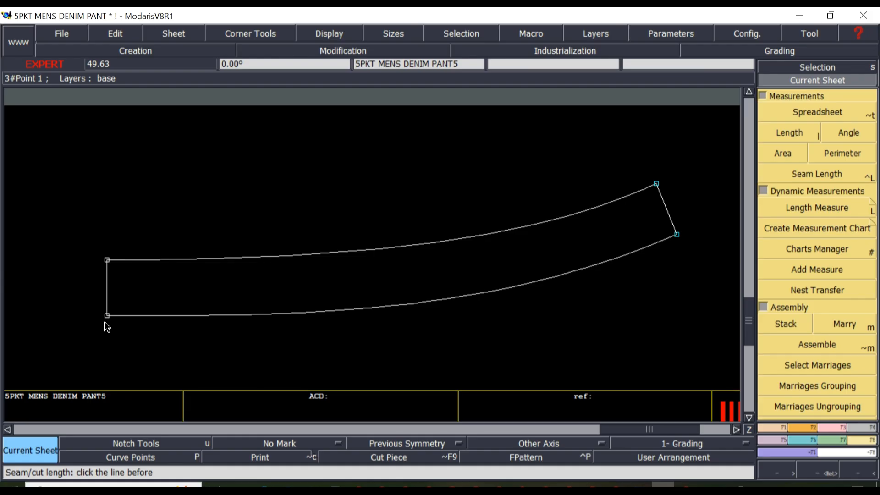
pyautogui.press('d')
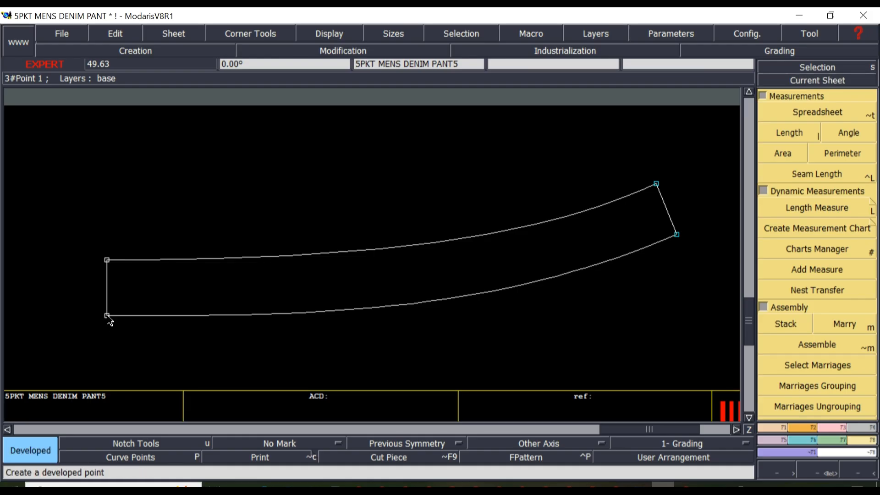
pyautogui.click(108, 316)
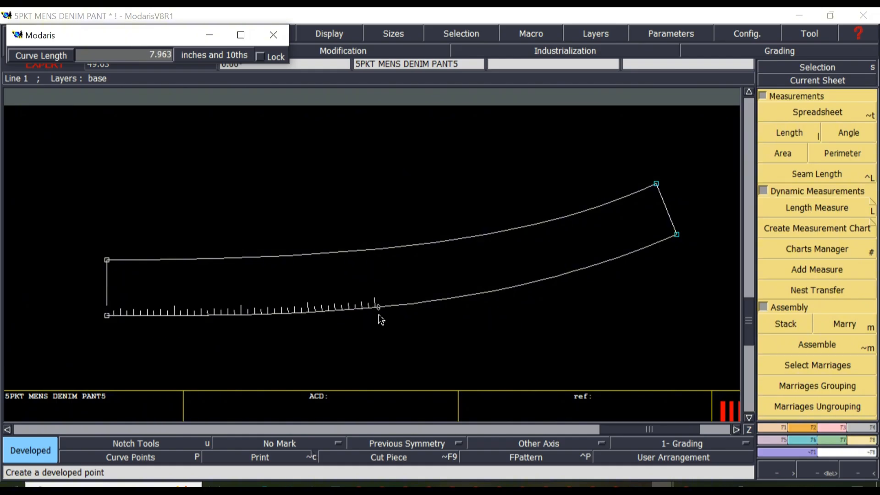
pyautogui.write('16.375')
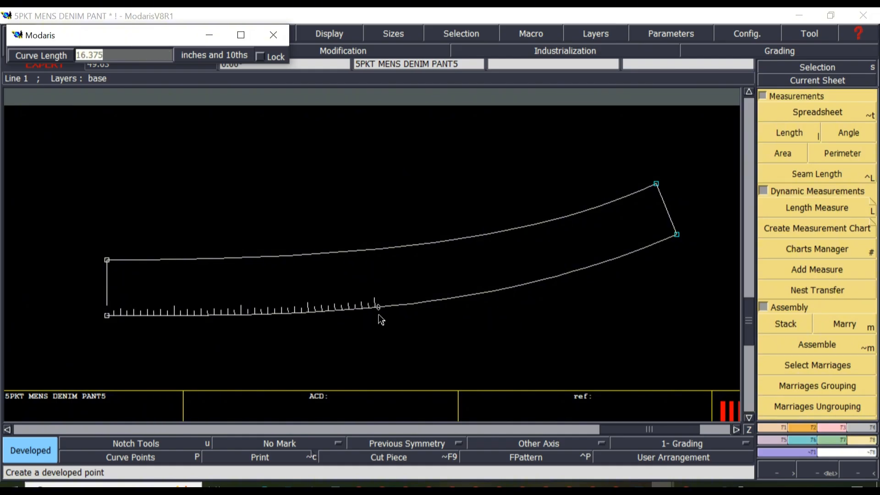
pyautogui.write('8.963')
pyautogui.click(461, 312)
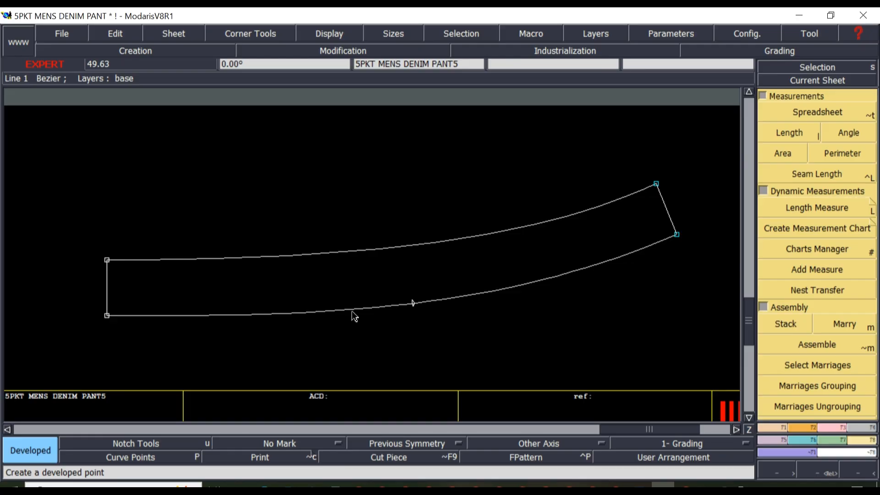
# Create a dynamic length measure along the full waist edge of the front panel with the curved pocket opening
pyautogui.scroll(-1, 397, 326)
pyautogui.scroll(-1, 380, 333)
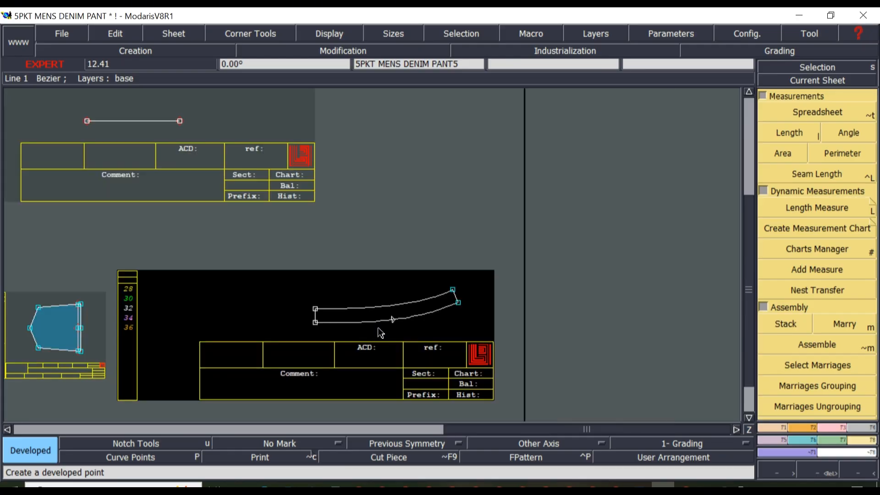
pyautogui.scroll(-1, 361, 342)
pyautogui.scroll(-1, 268, 337)
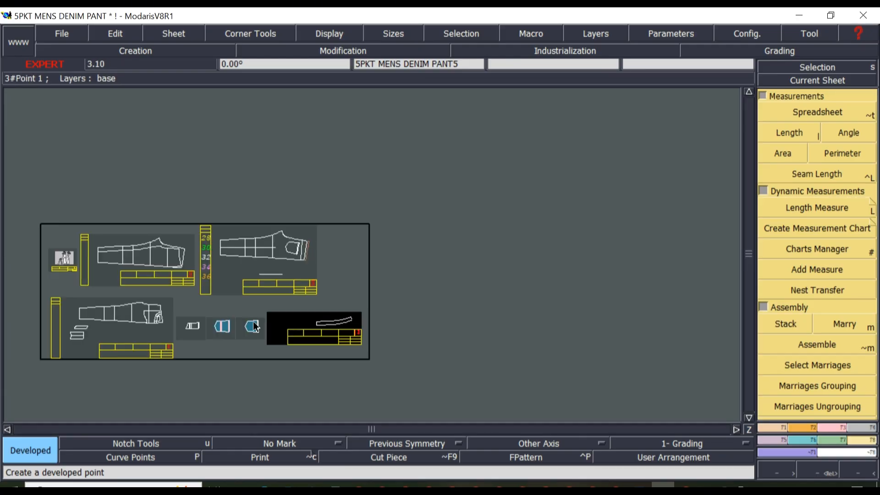
pyautogui.scroll(5, 147, 323)
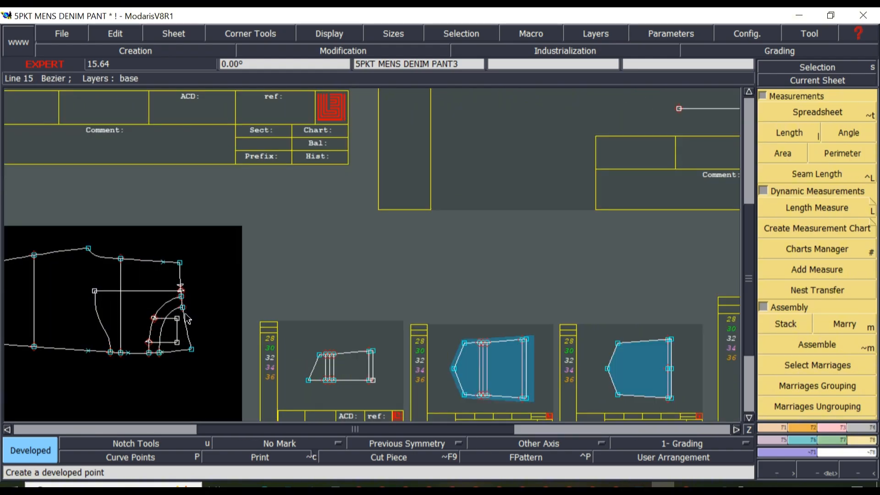
pyautogui.scroll(1, 211, 288)
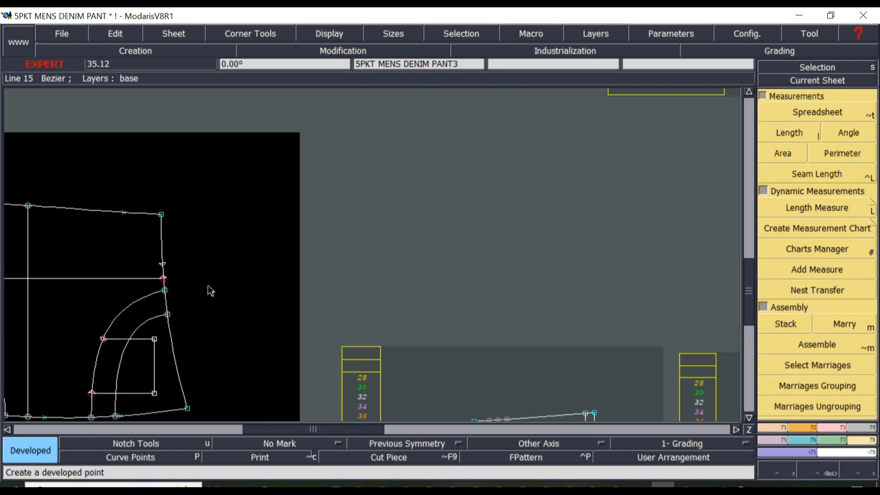
pyautogui.scroll(-2, 210, 291)
pyautogui.scroll(1, 210, 292)
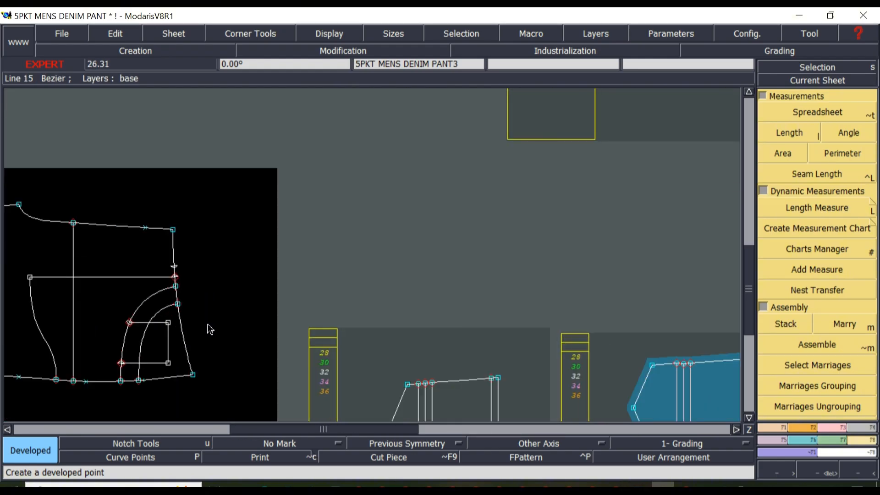
pyautogui.click(794, 209)
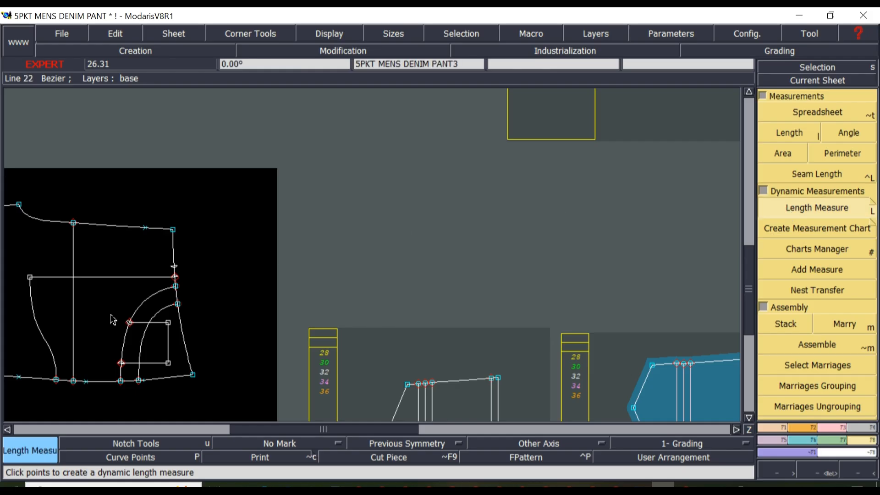
pyautogui.click(193, 375)
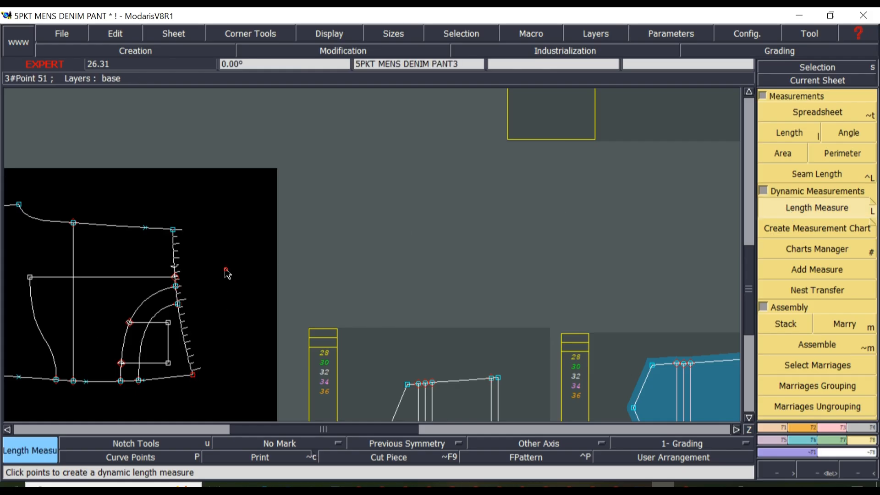
pyautogui.click(225, 268)
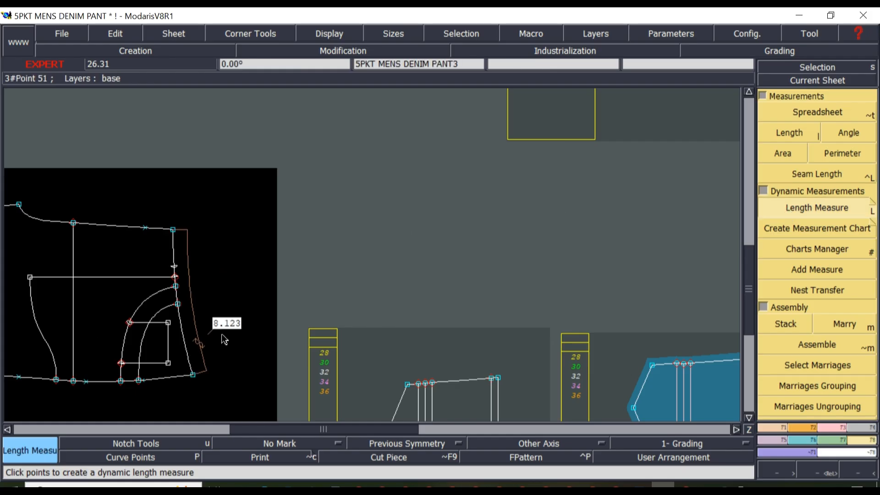
pyautogui.scroll(-2, 360, 334)
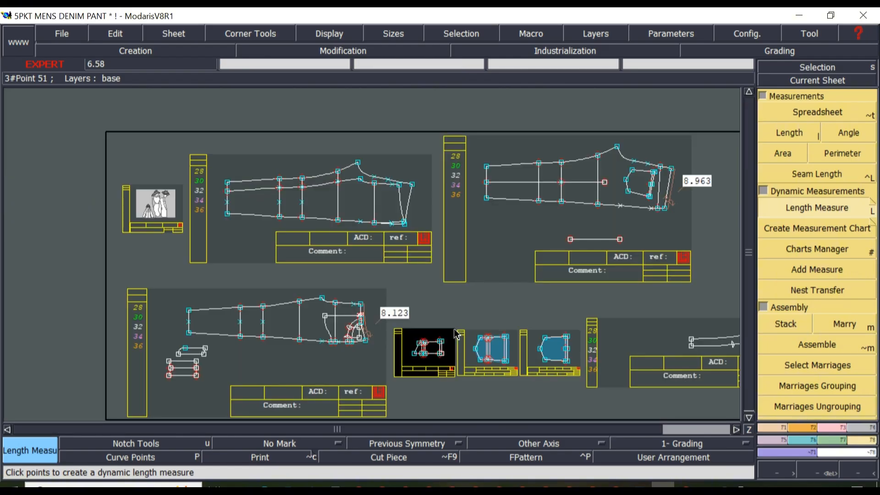
pyautogui.scroll(-1, 669, 346)
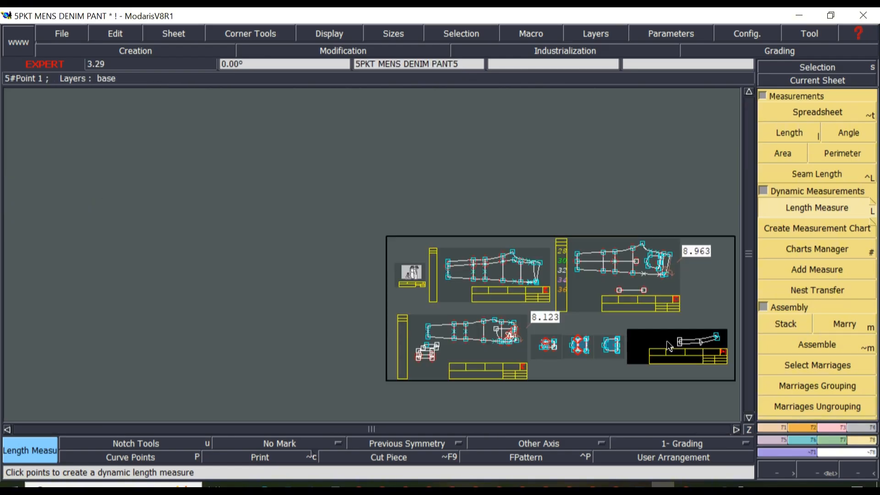
# Measure the waistband's bottom curve from the developed point to its slanted end with a dynamic length measure, and undo the measure
pyautogui.scroll(2, 706, 343)
pyautogui.scroll(2, 708, 344)
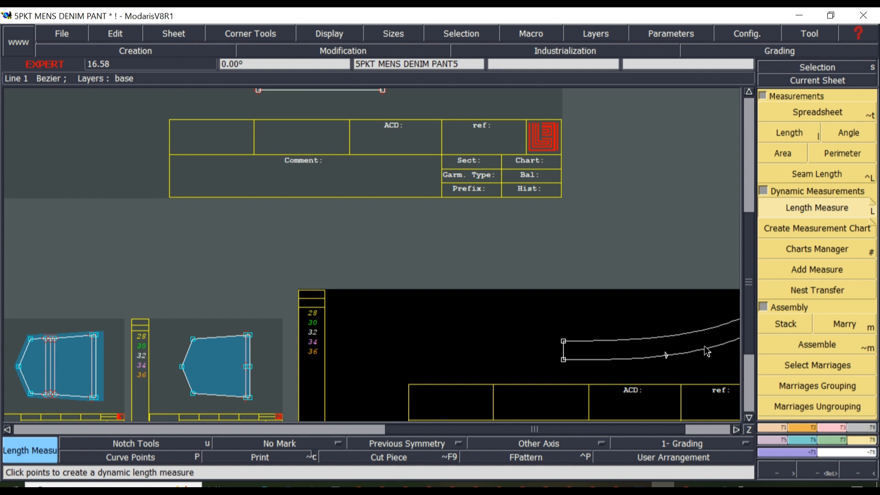
pyautogui.press('Home')
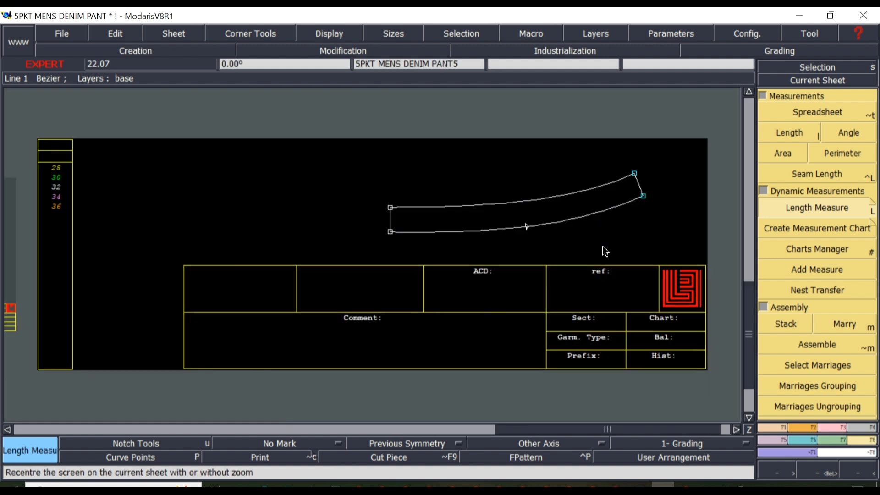
pyautogui.click(799, 206)
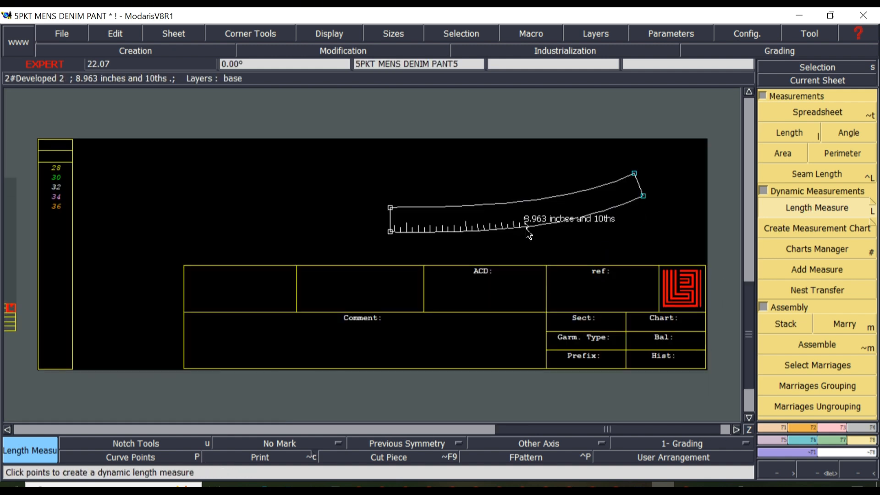
pyautogui.click(528, 228)
pyautogui.click(644, 197)
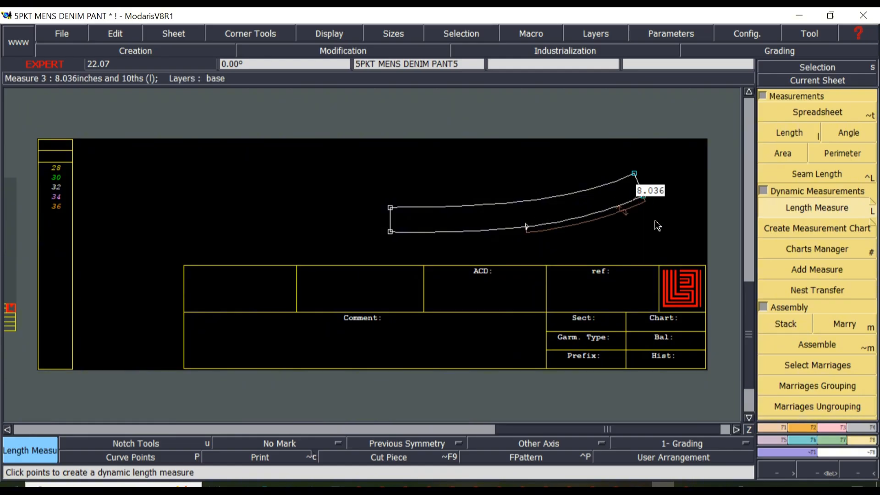
pyautogui.scroll(1, 649, 205)
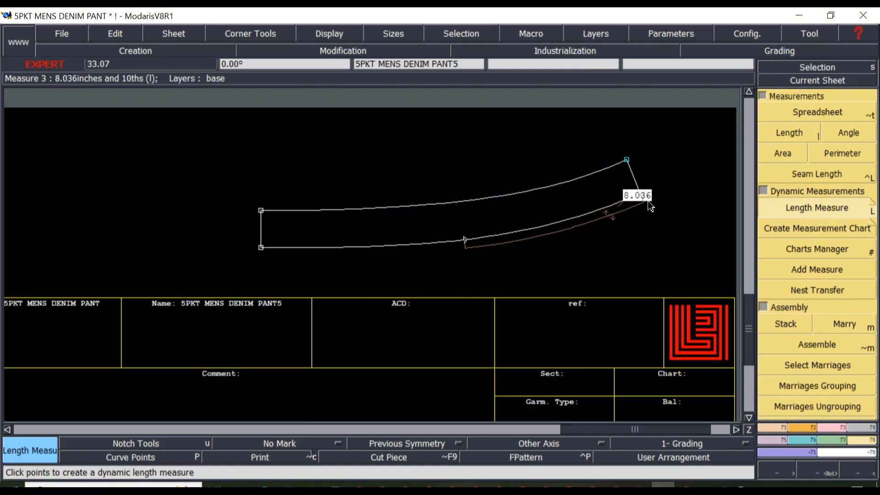
pyautogui.scroll(1, 645, 199)
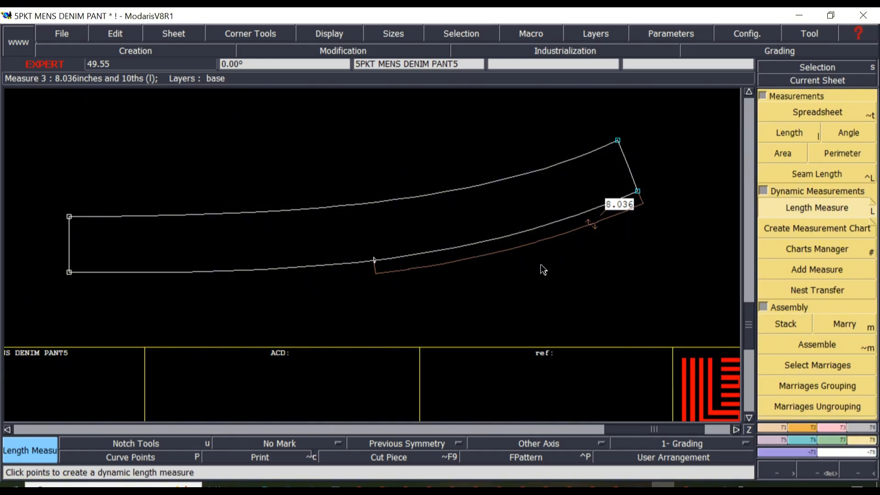
pyautogui.hotkey('ctrl', 'z')
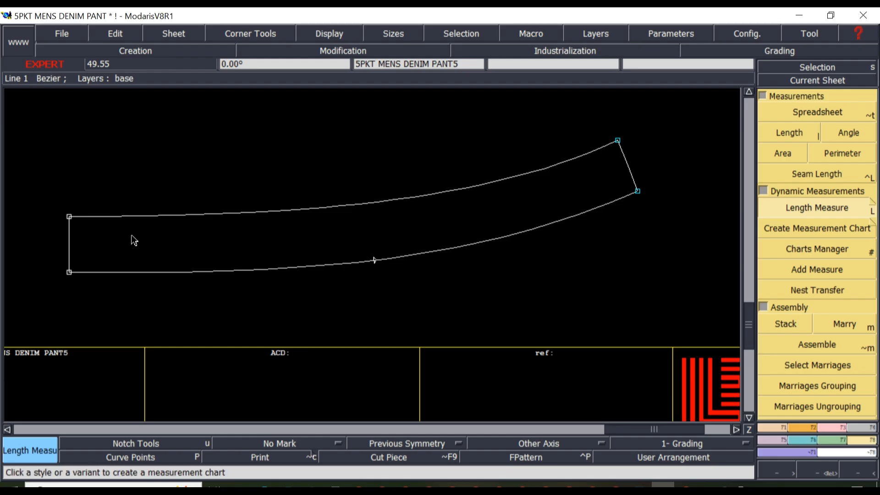
# Measure the full length of the waistband's upper curve with a dynamic length measure, and undo the measure
pyautogui.click(70, 216)
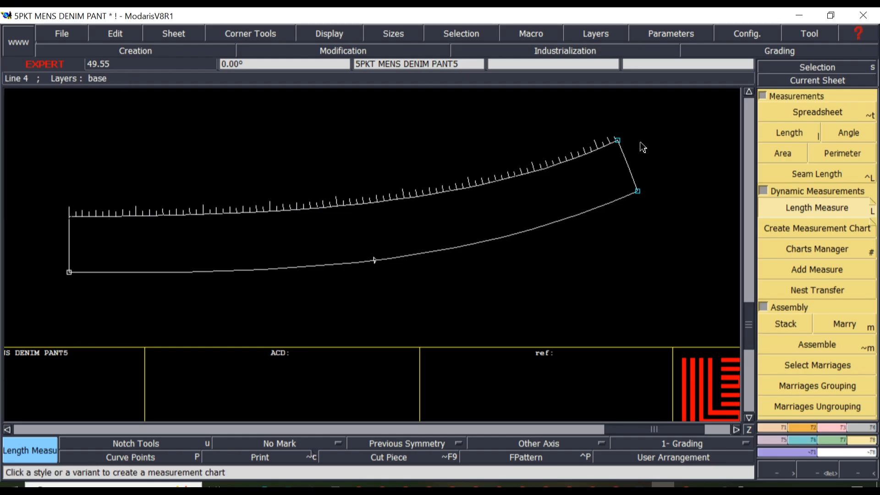
pyautogui.click(664, 118)
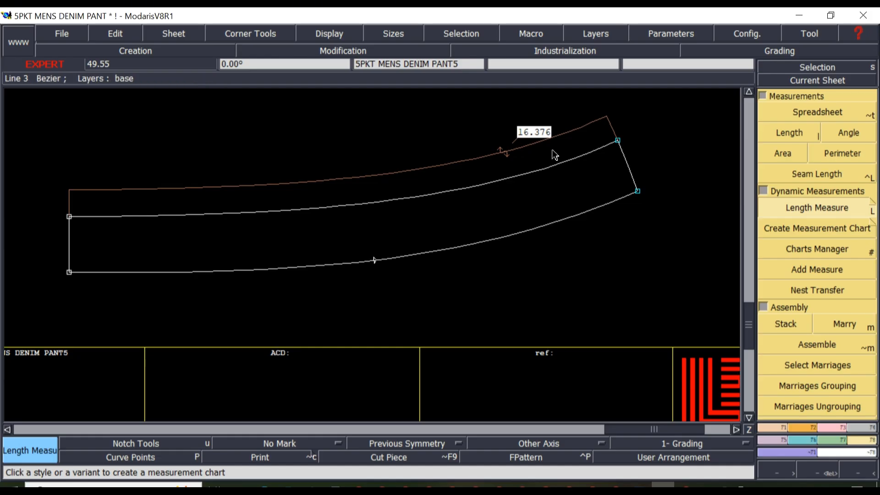
pyautogui.hotkey('ctrl', 'z')
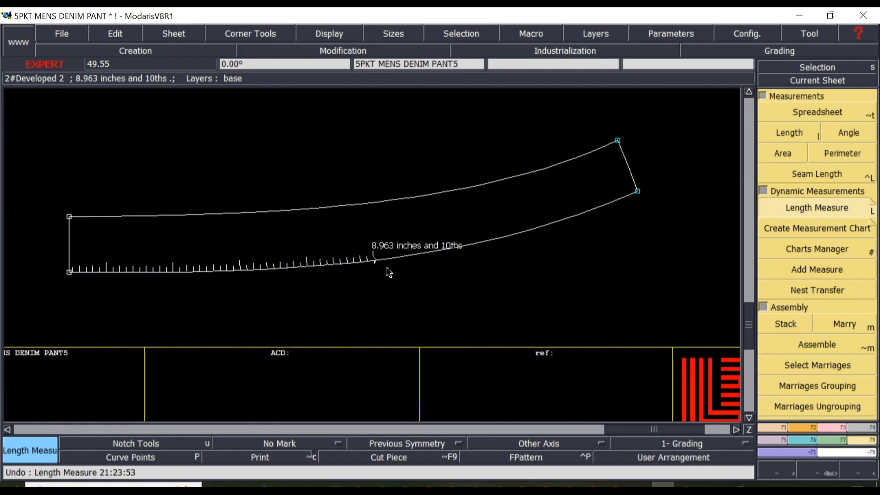
# Add a notch at the developed point on the waistband's bottom curve to mark the seam position
pyautogui.click(374, 260)
pyautogui.click(809, 433)
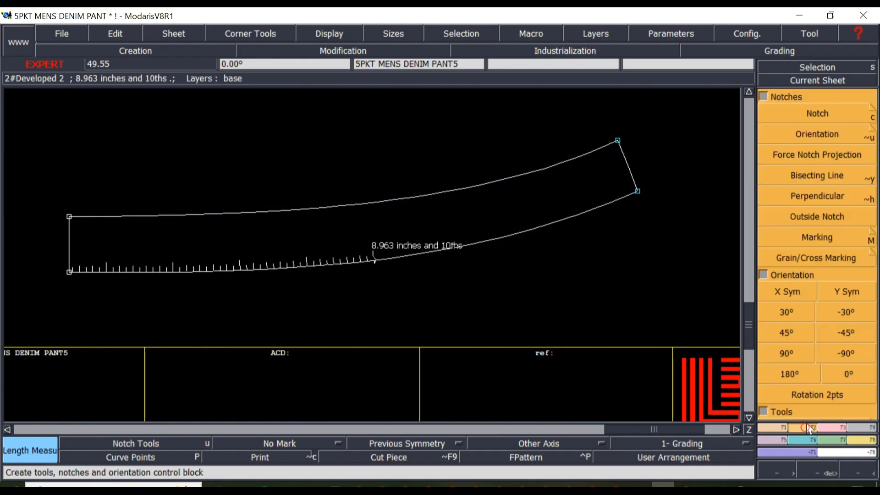
pyautogui.click(812, 114)
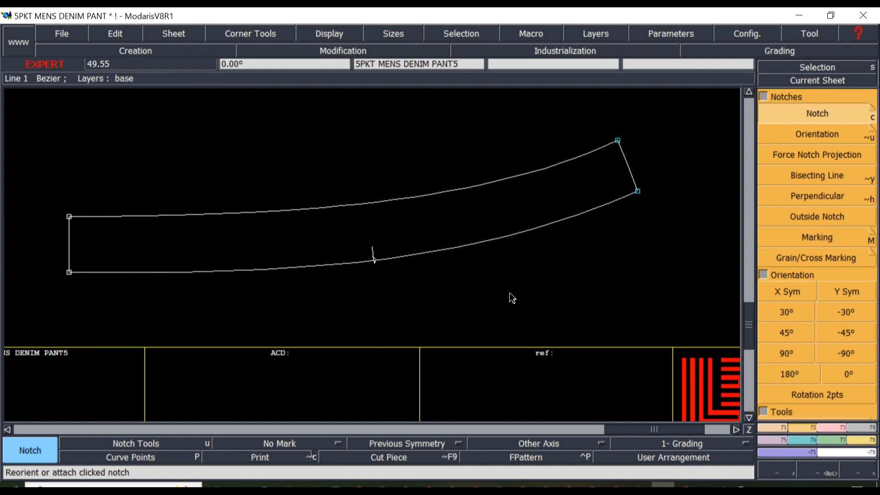
pyautogui.scroll(-1, 464, 288)
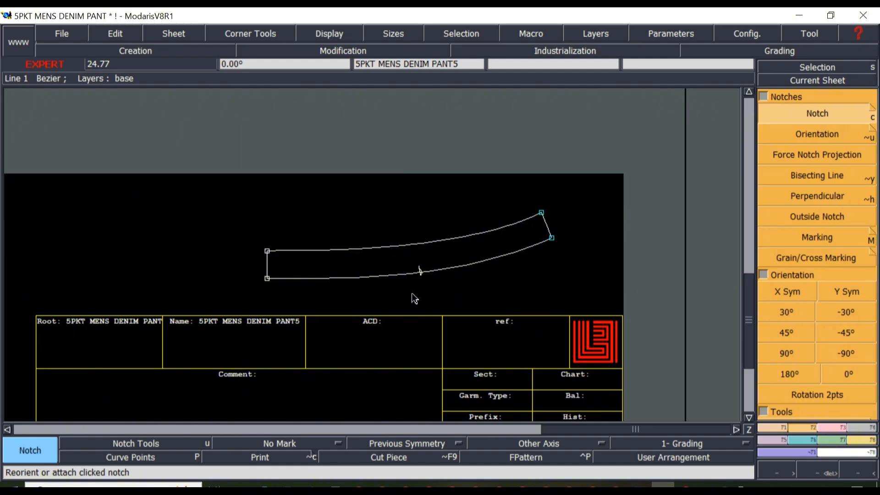
pyautogui.scroll(-1, 414, 296)
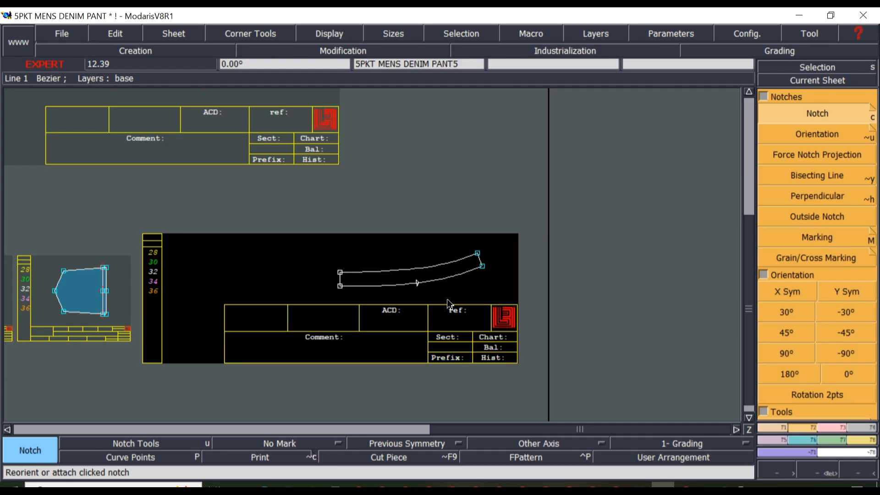
# Arrange all the sheets on the desk and save the model, continuing past the detected anomalies
pyautogui.hotkey('shift', 'a')
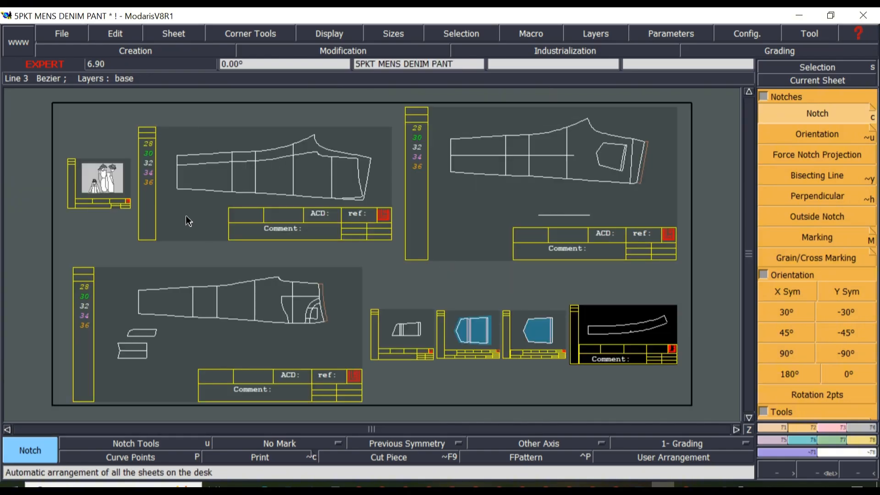
pyautogui.click(61, 36)
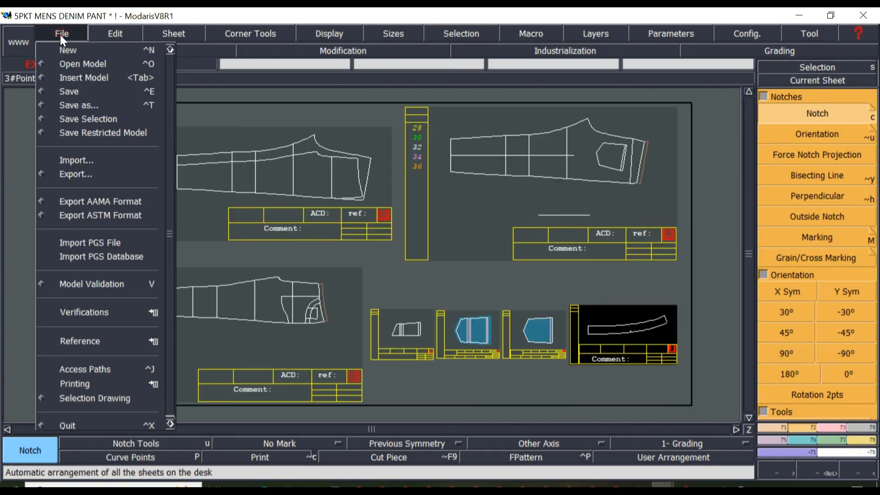
pyautogui.click(70, 89)
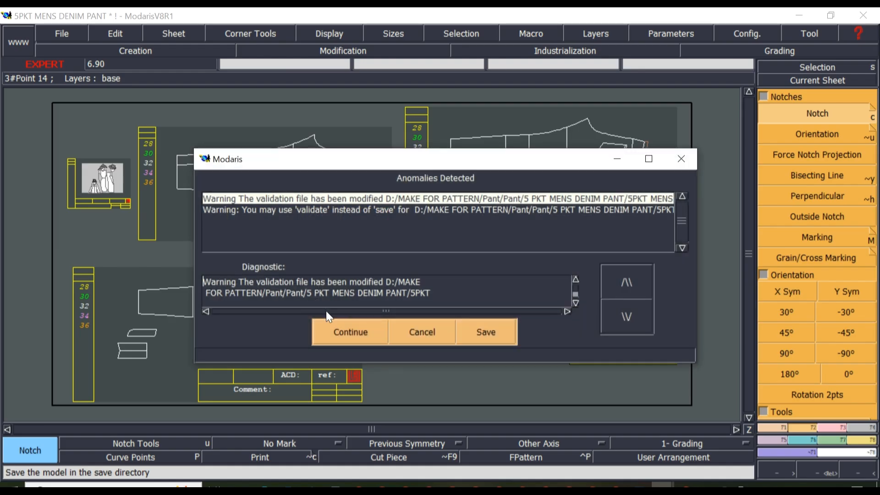
pyautogui.click(340, 325)
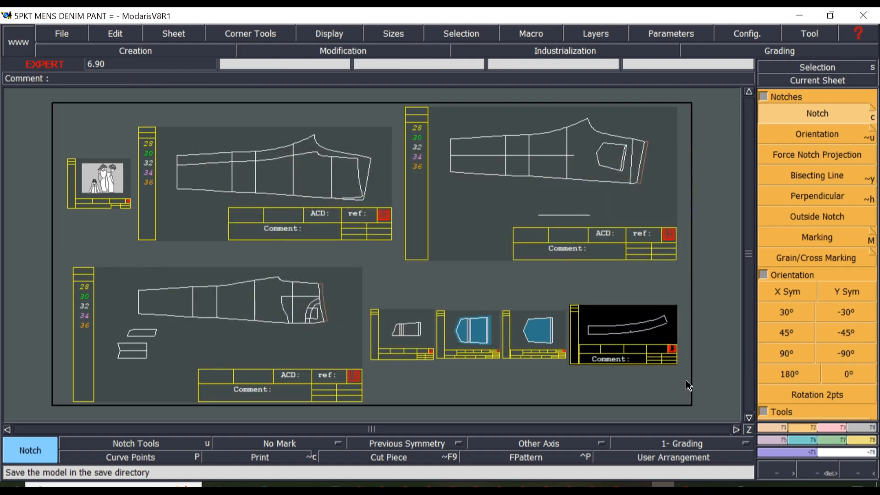